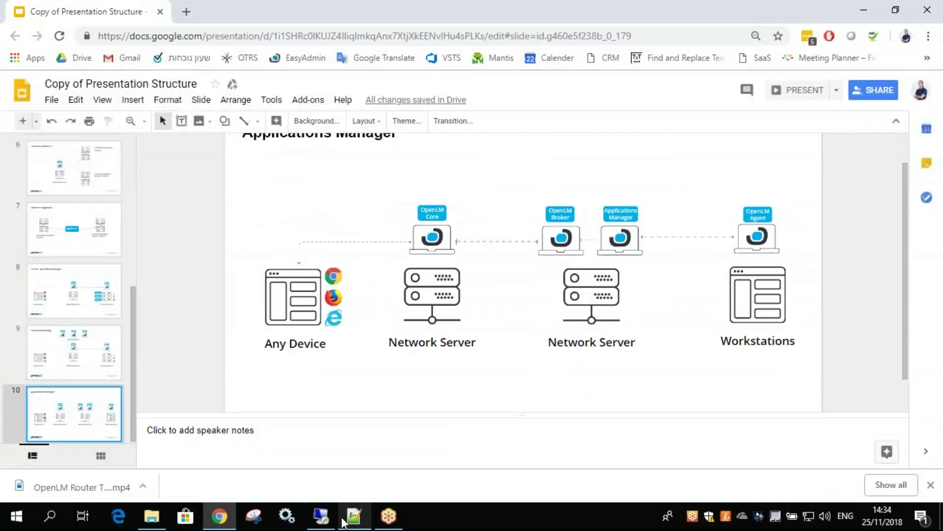
# - Switch from the Slides architecture diagram to the win10demo remote desktop showing the Demo 4.5 folder
pyautogui.click(322, 516)
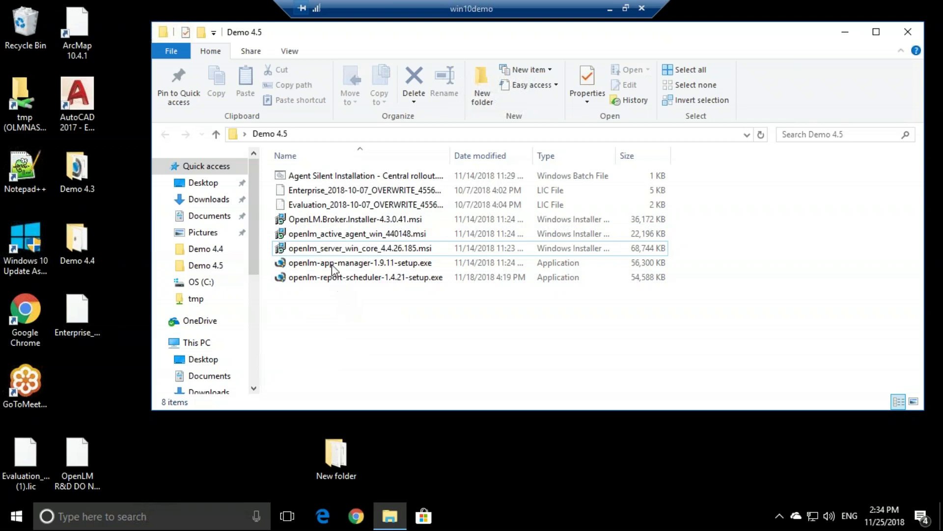
# - Launch openlm-app-manager-1.9.11-setup.exe, accept the licence and keep the default install location
pyautogui.click(318, 264)
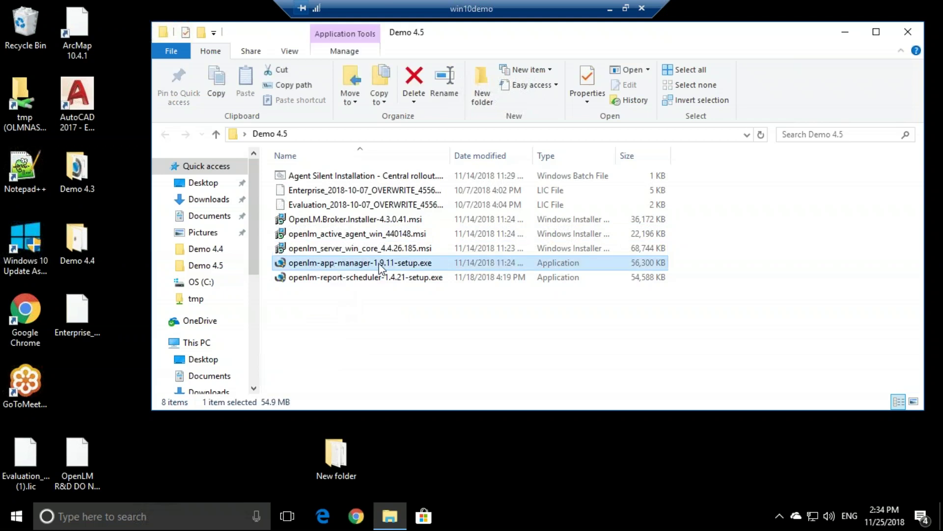
pyautogui.doubleClick(437, 264)
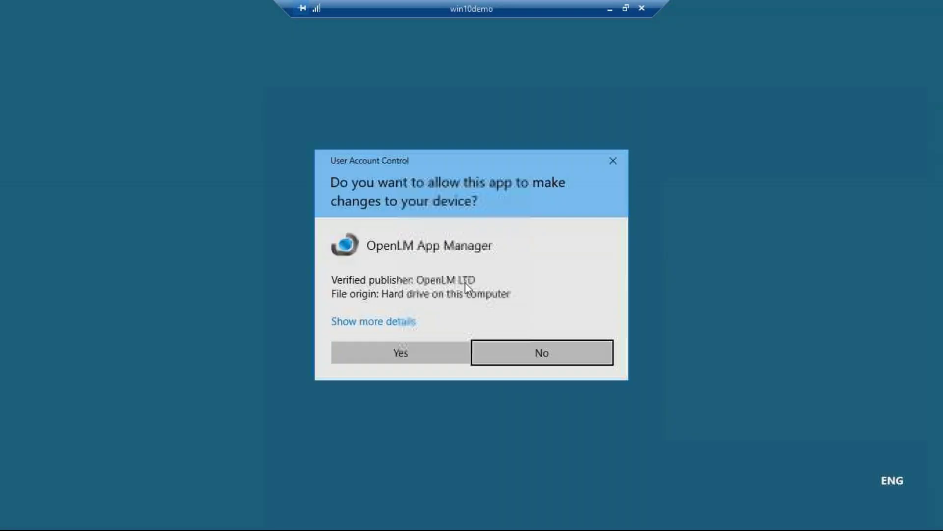
pyautogui.click(449, 358)
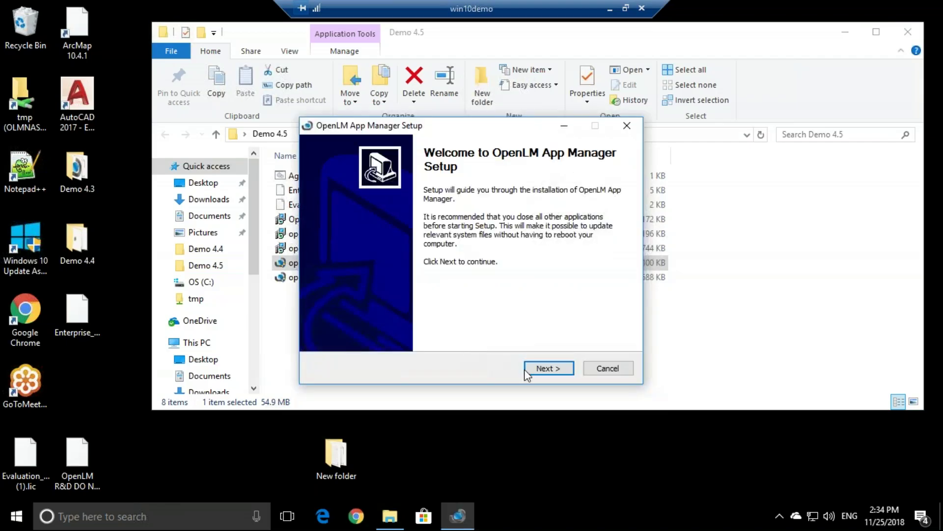
pyautogui.click(542, 369)
pyautogui.click(457, 336)
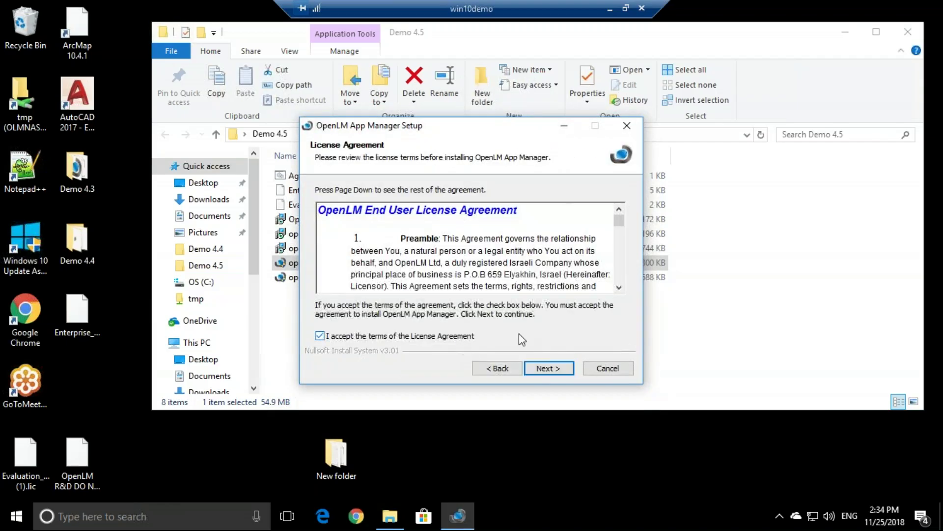
pyautogui.click(548, 368)
pyautogui.click(549, 369)
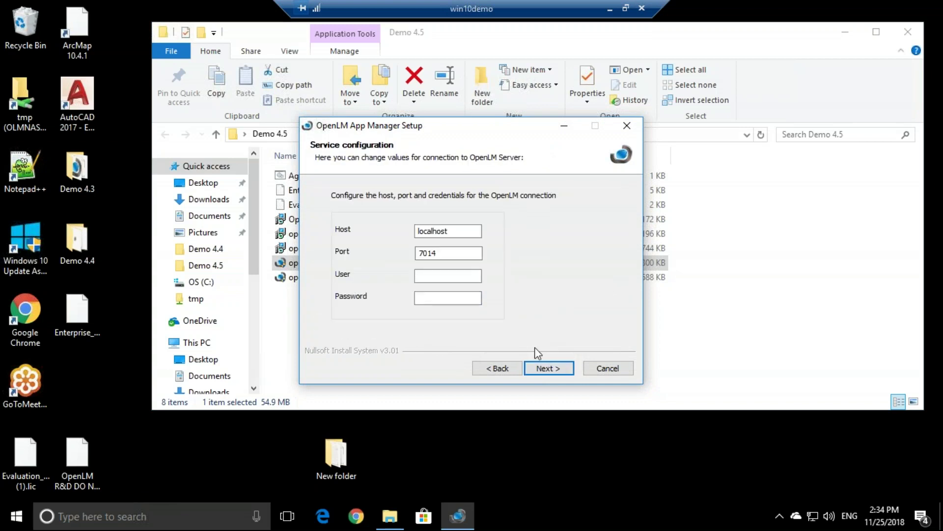
# - Set the App Manager server host to win10demo on port 7014
pyautogui.doubleClick(438, 231)
pyautogui.write('win10demo')
pyautogui.click(439, 254)
pyautogui.click(434, 276)
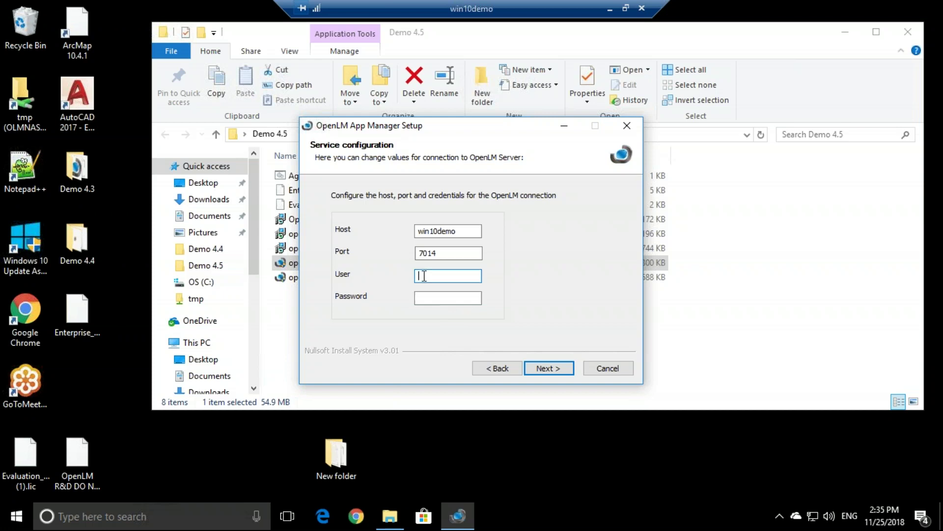
pyautogui.press('Tab')
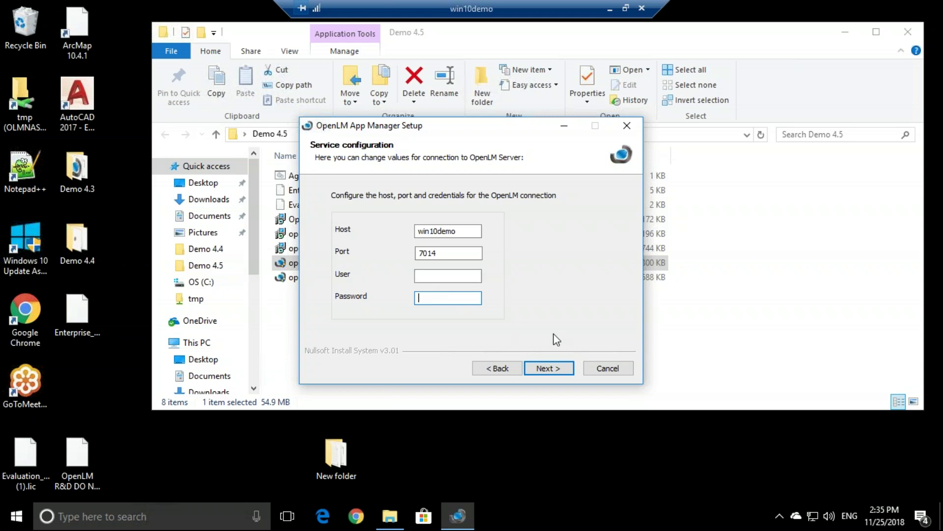
pyautogui.click(549, 371)
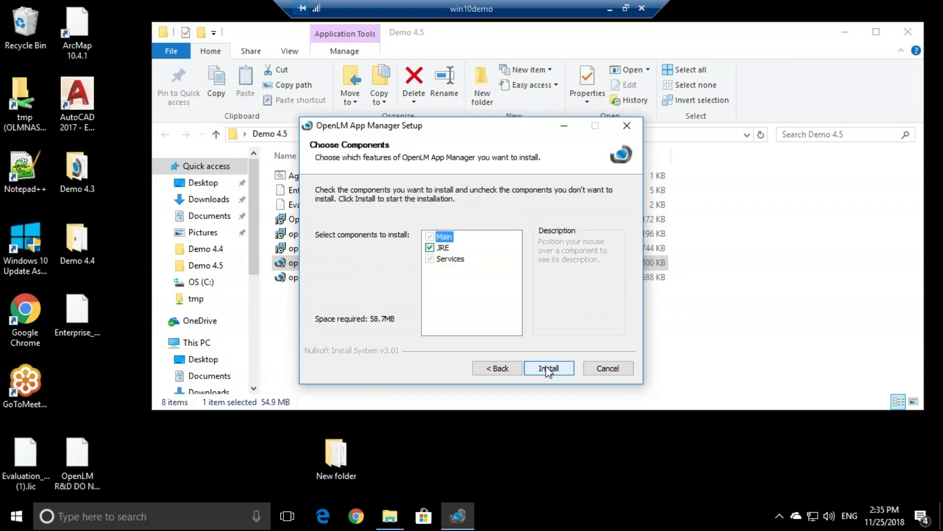
# - Install the Main, JRE and Services components and finish the App Manager setup
pyautogui.click(549, 371)
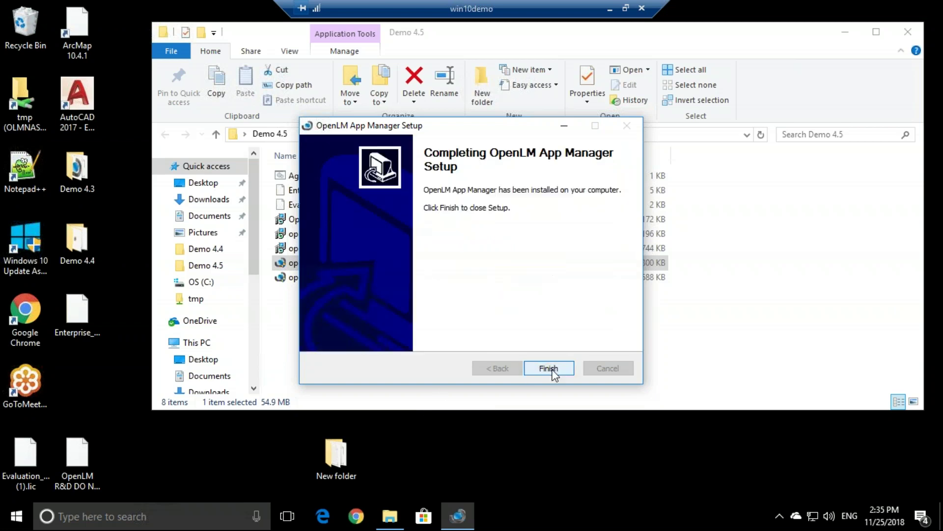
pyautogui.click(553, 371)
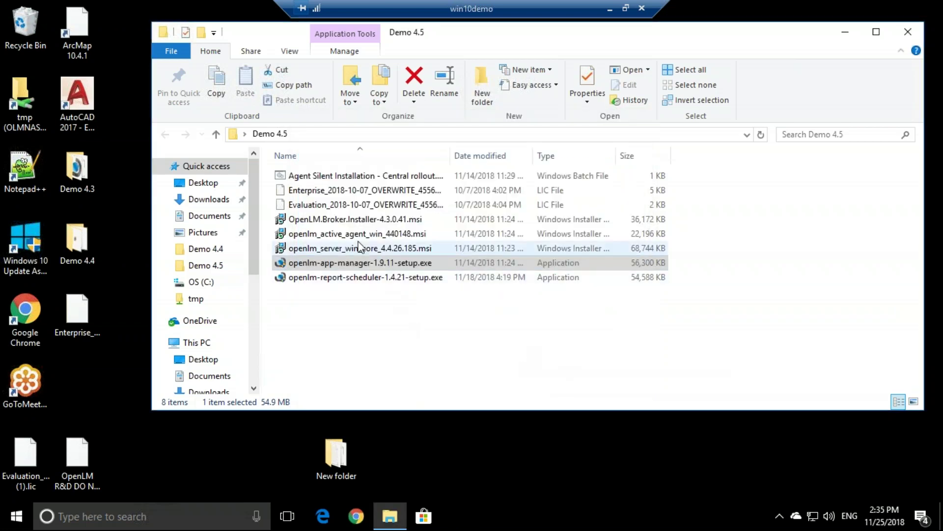
pyautogui.click(324, 220)
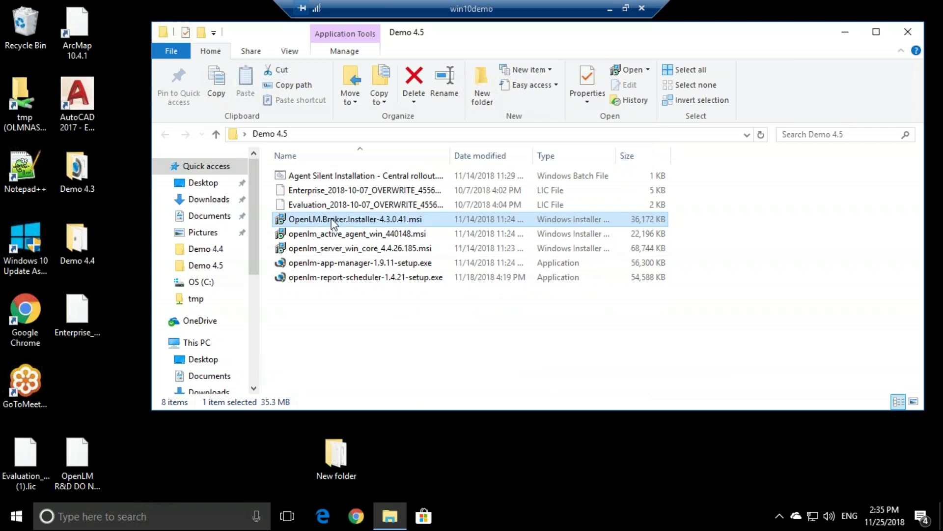
# - Install OpenLM.Broker.Installer-4.3.0.41.msi with the licence accepted and the default folder
pyautogui.doubleClick(334, 220)
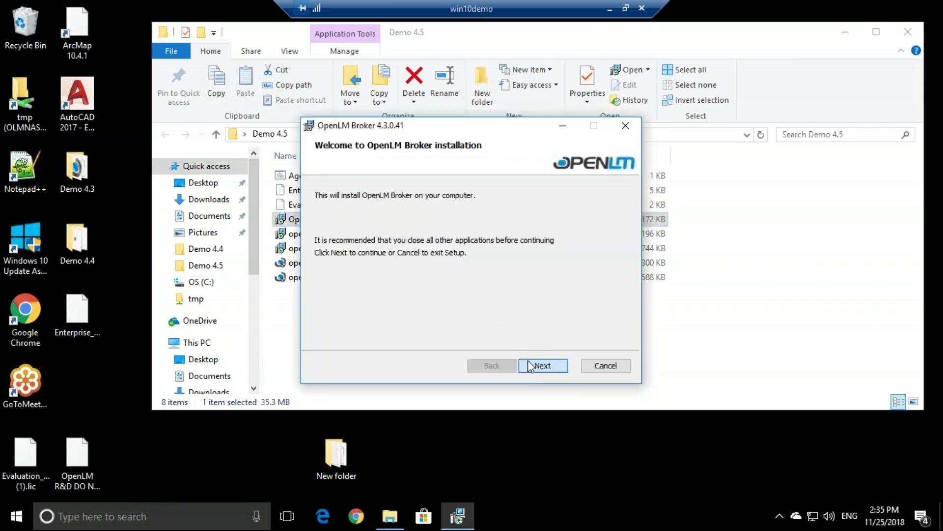
pyautogui.click(528, 364)
pyautogui.click(424, 331)
pyautogui.click(542, 366)
pyautogui.click(542, 366)
pyautogui.click(542, 366)
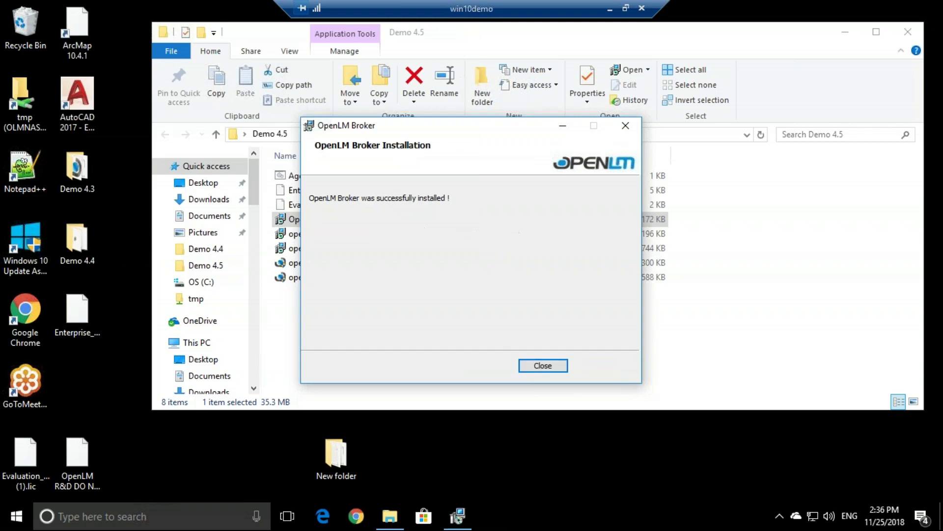
pyautogui.click(526, 365)
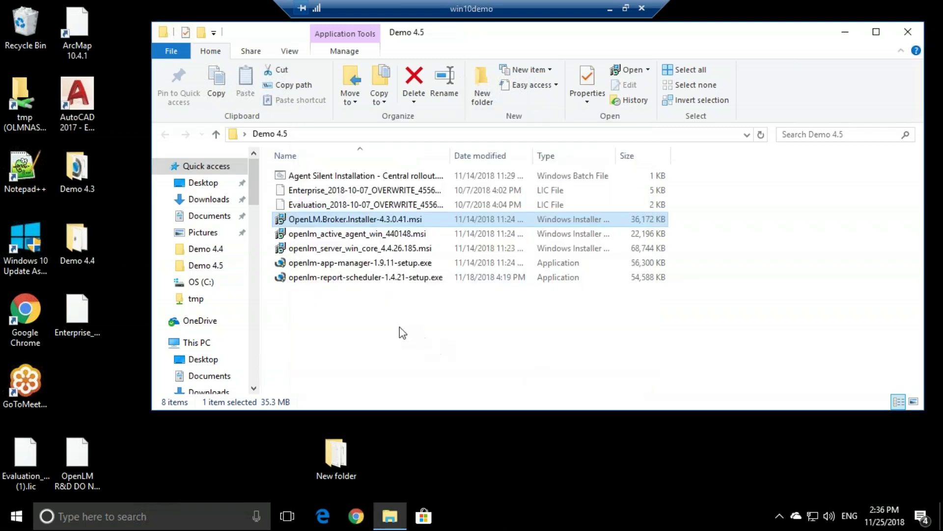
# - Copy the Evaluation .lic licence file from the Demo 4.5 folder
pyautogui.click(336, 206)
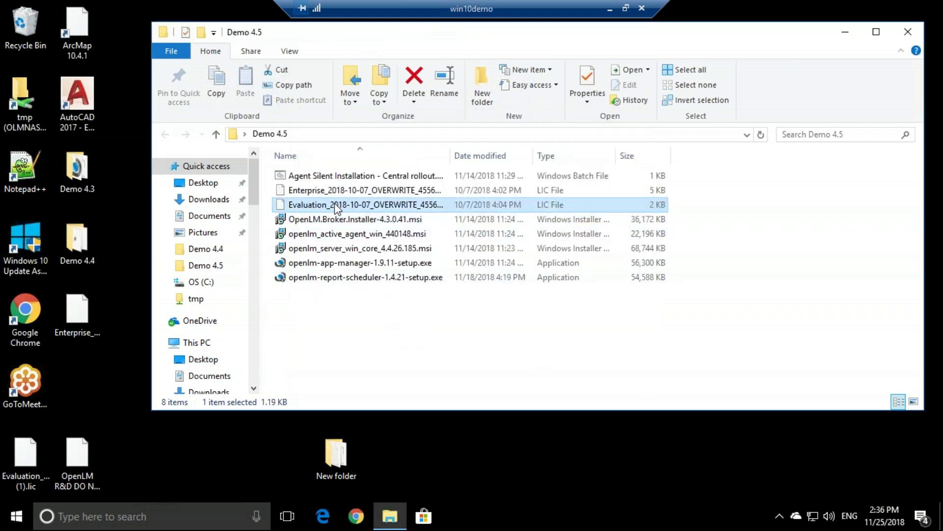
pyautogui.hotkey('ctrl', 'c')
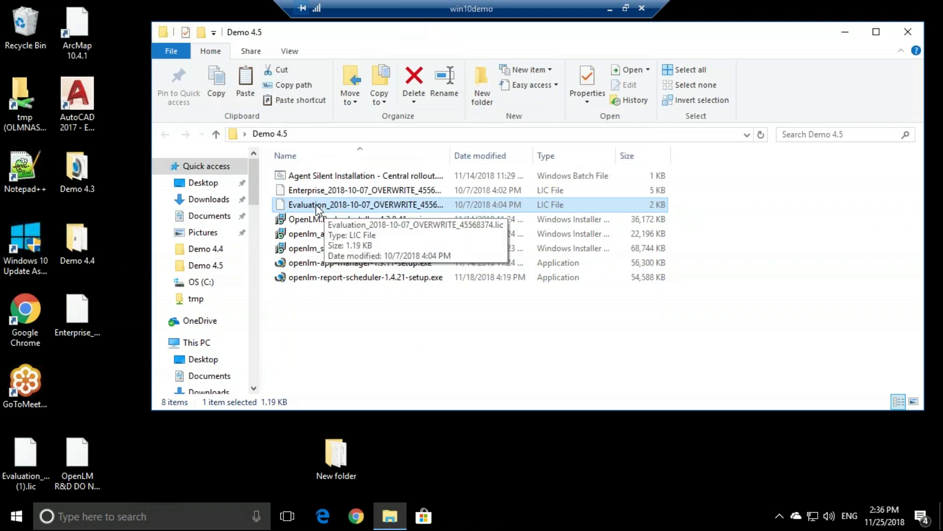
pyautogui.click(317, 220)
pyautogui.click(318, 205)
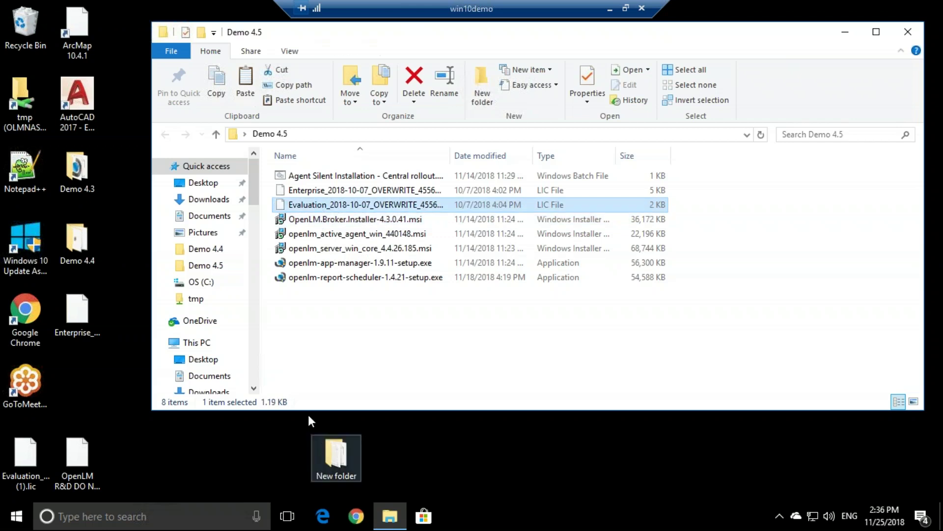
# - Paste it into C:\Program Files (x86)\OpenLM\OpenLM App Manager\license with administrator permission
pyautogui.click(207, 287)
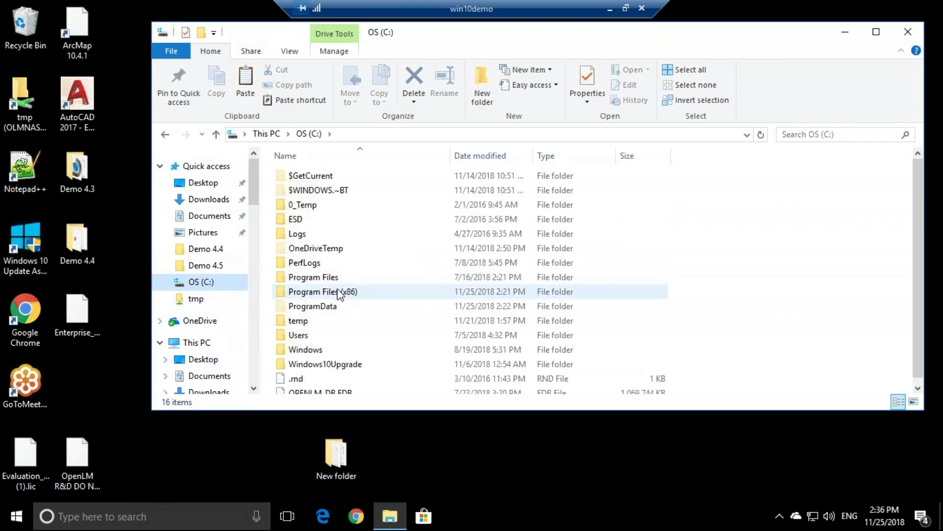
pyautogui.doubleClick(373, 295)
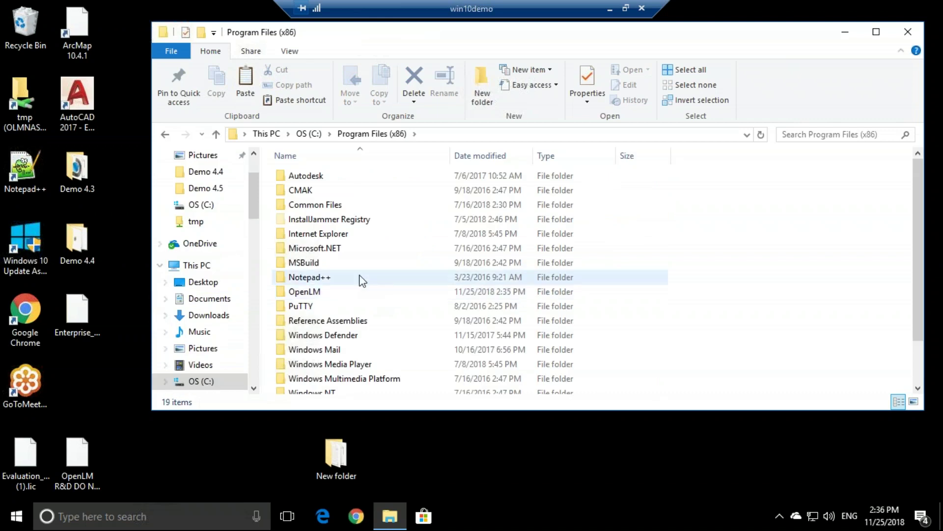
pyautogui.doubleClick(326, 295)
pyautogui.click(361, 180)
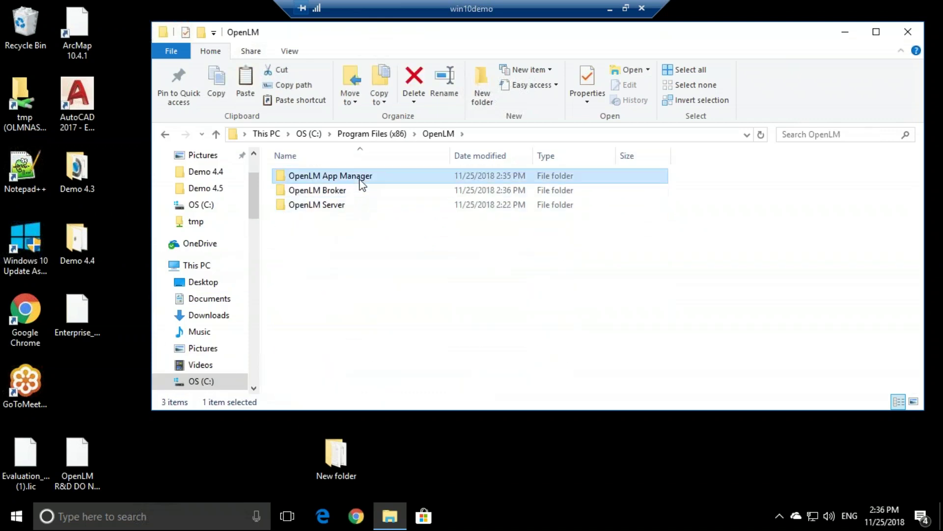
pyautogui.doubleClick(384, 172)
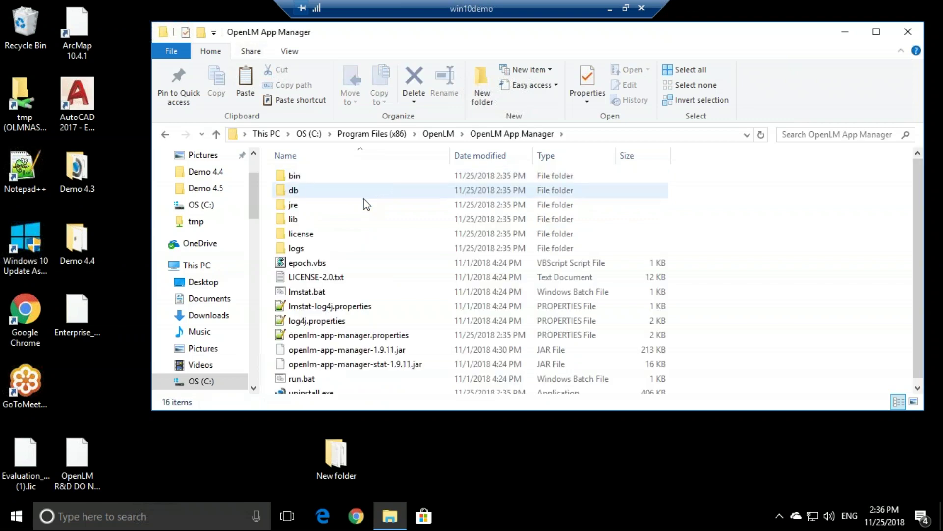
pyautogui.doubleClick(323, 235)
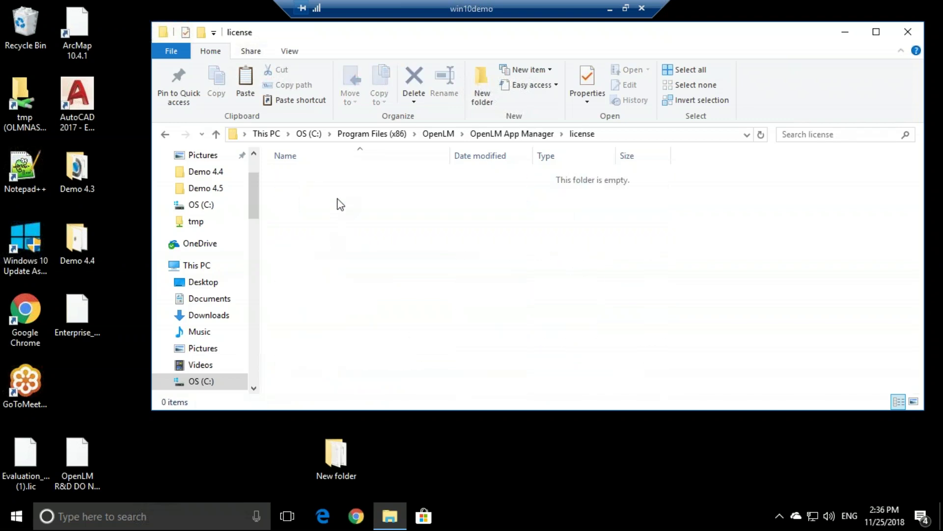
pyautogui.hotkey('ctrl', 'v')
pyautogui.click(414, 166)
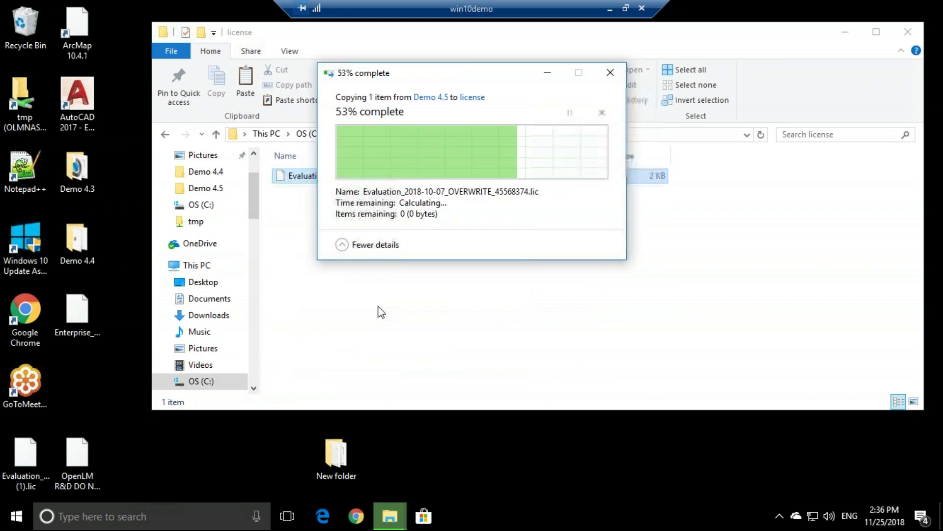
pyautogui.click(227, 521)
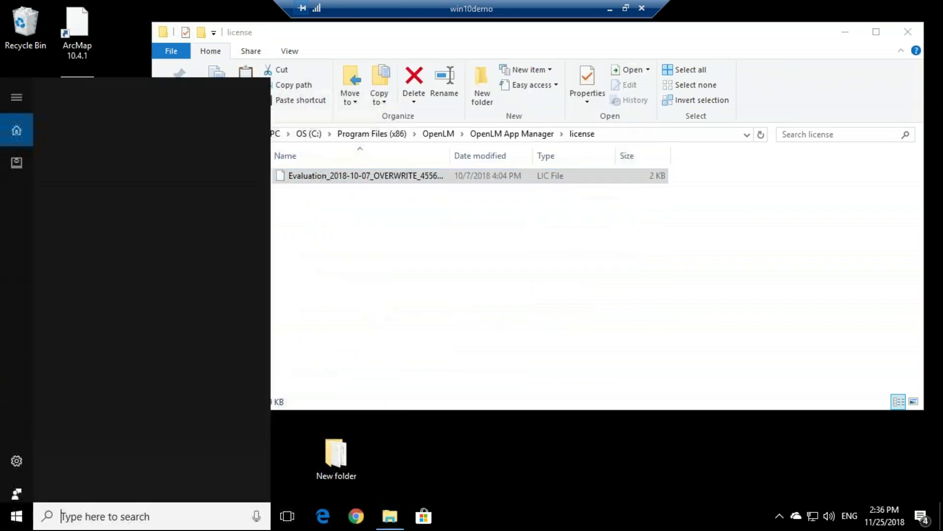
# - Restart the OpenLM App Manager service in the Services console, then close Services
pyautogui.write('serv')
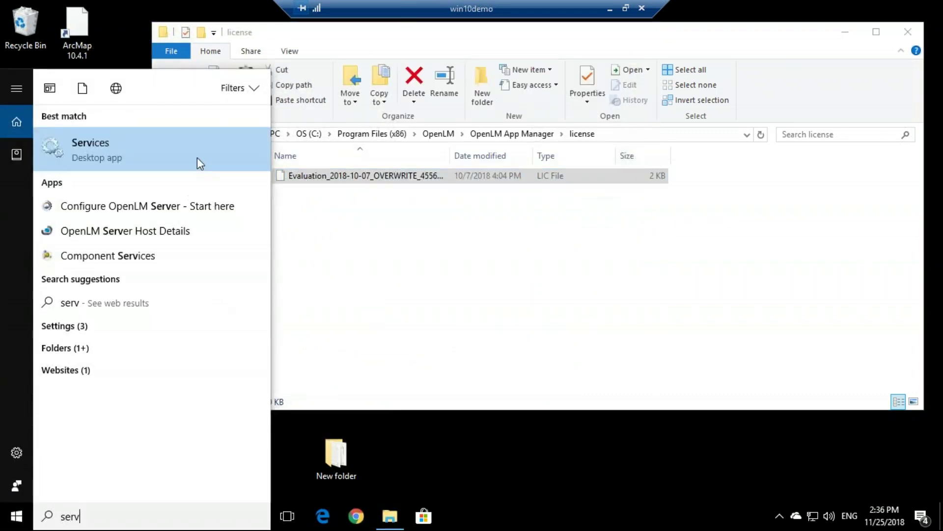
pyautogui.click(197, 158)
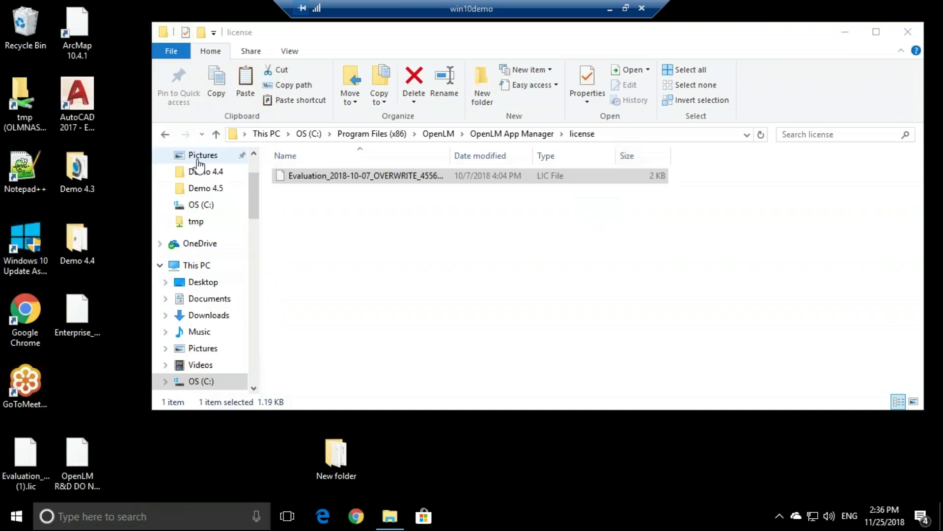
pyautogui.click(494, 252)
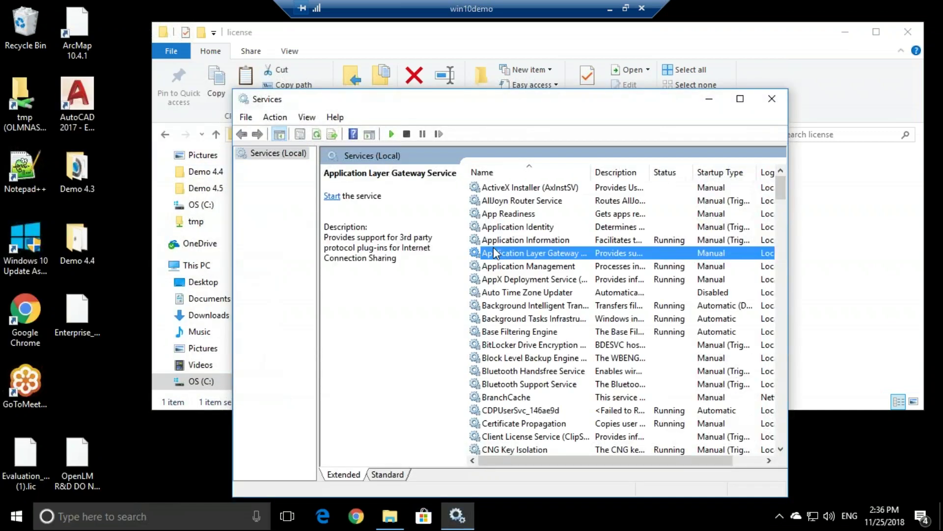
pyautogui.write('openlm')
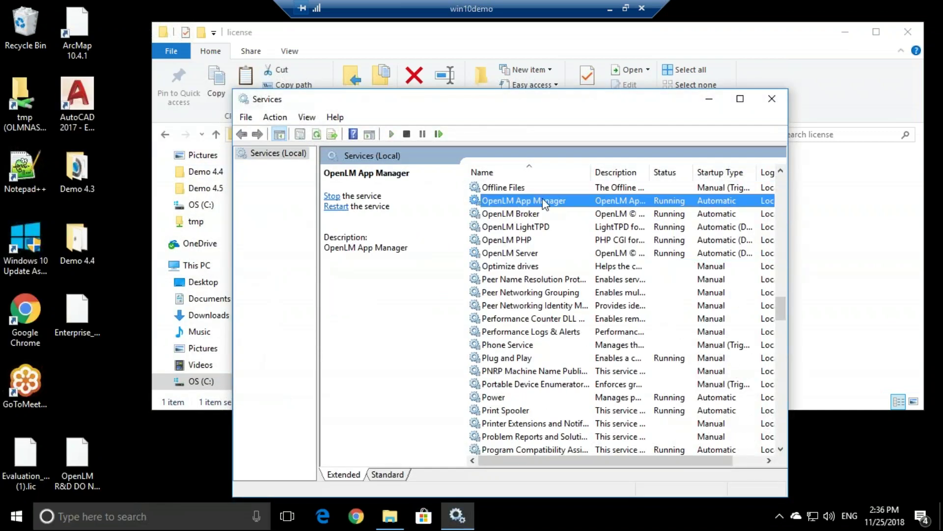
pyautogui.click(439, 135)
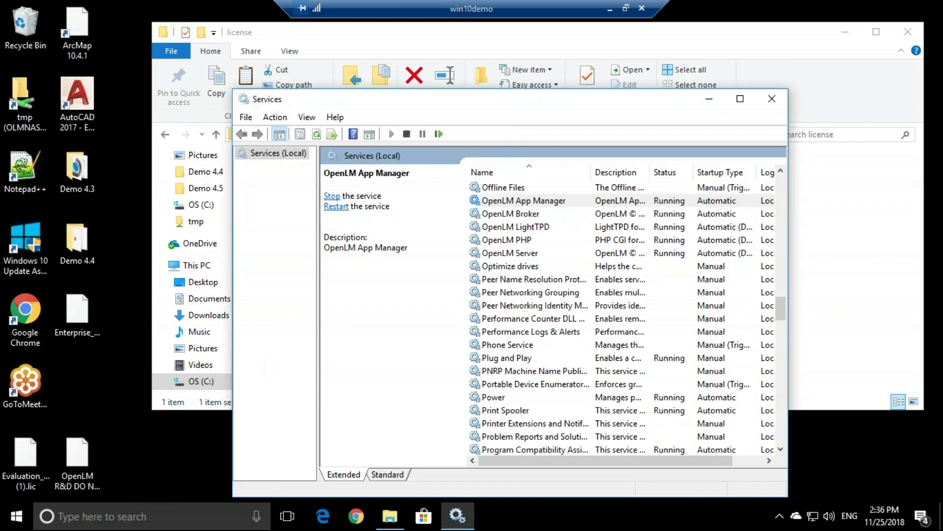
pyautogui.click(773, 100)
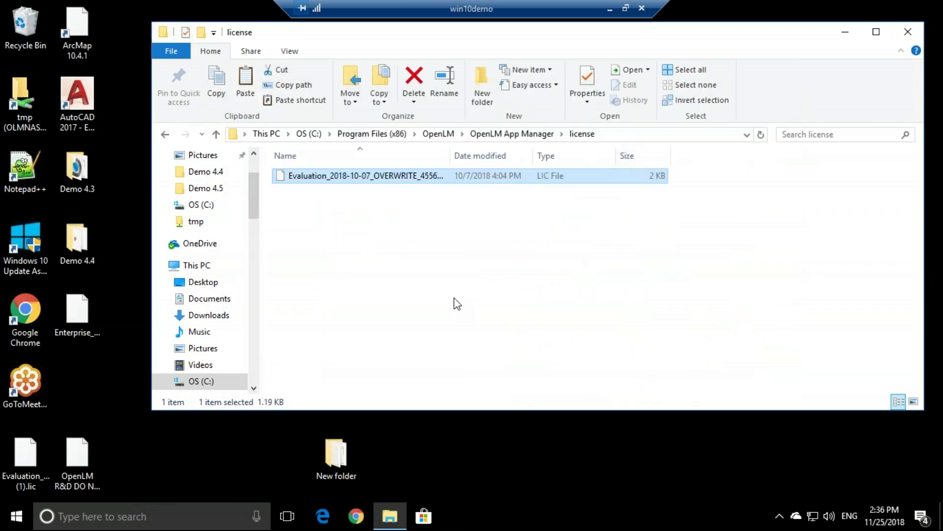
# - Run the OpenLM Broker Configuration Tool as administrator, dismiss the warning, and view OpenLM Servers
pyautogui.click(103, 516)
pyautogui.write('b')
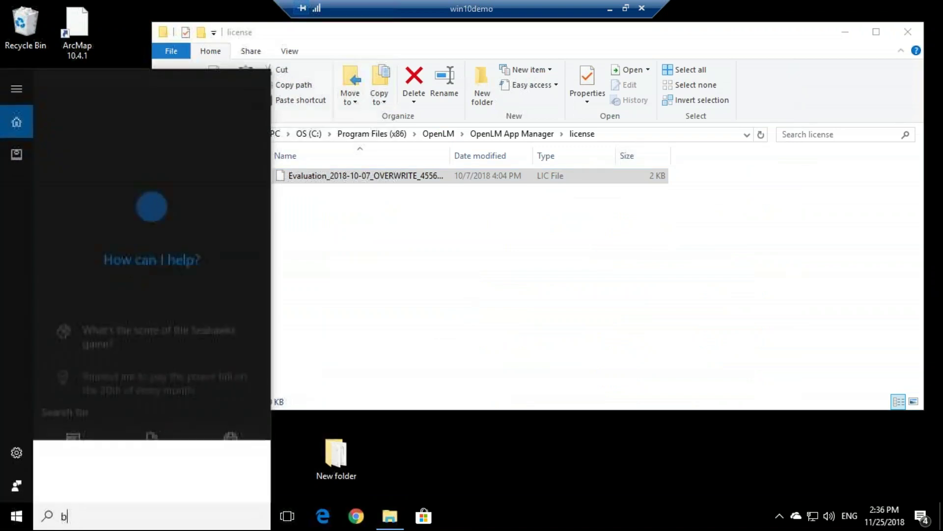
pyautogui.write('roker')
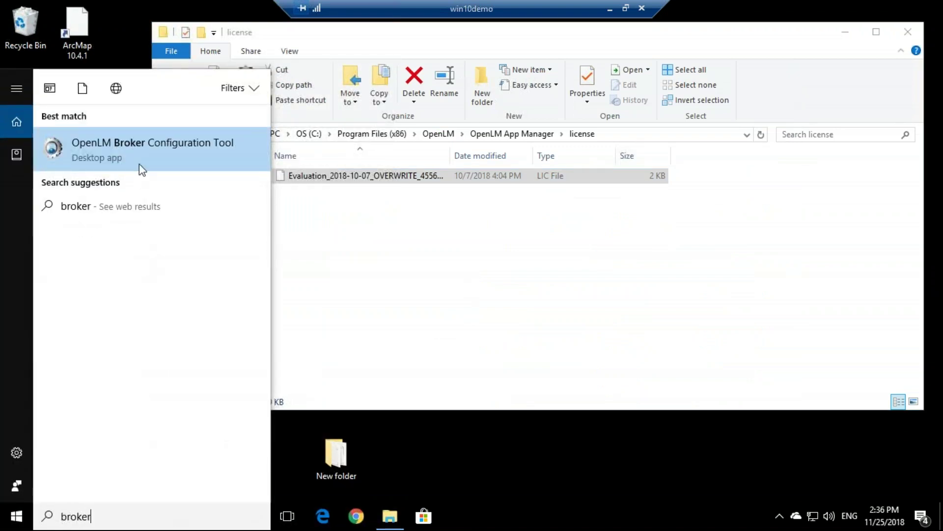
pyautogui.click(242, 146)
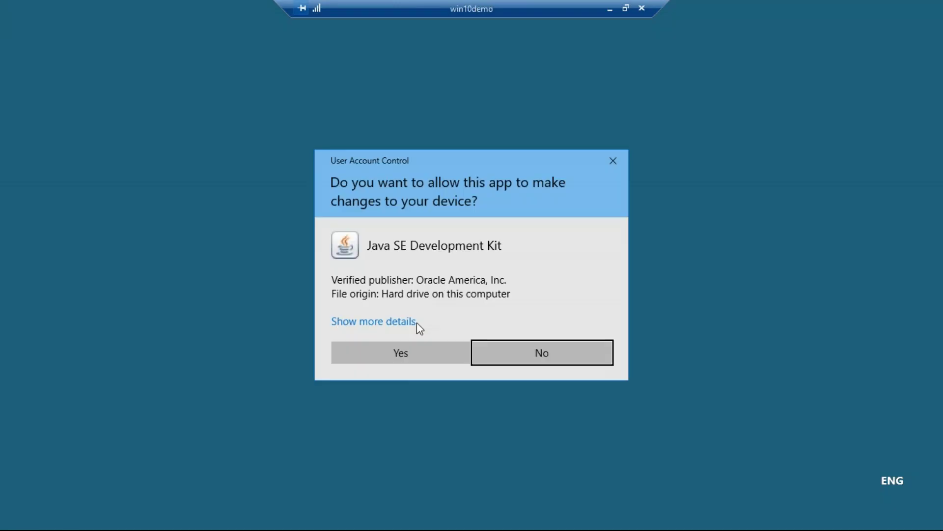
pyautogui.click(407, 355)
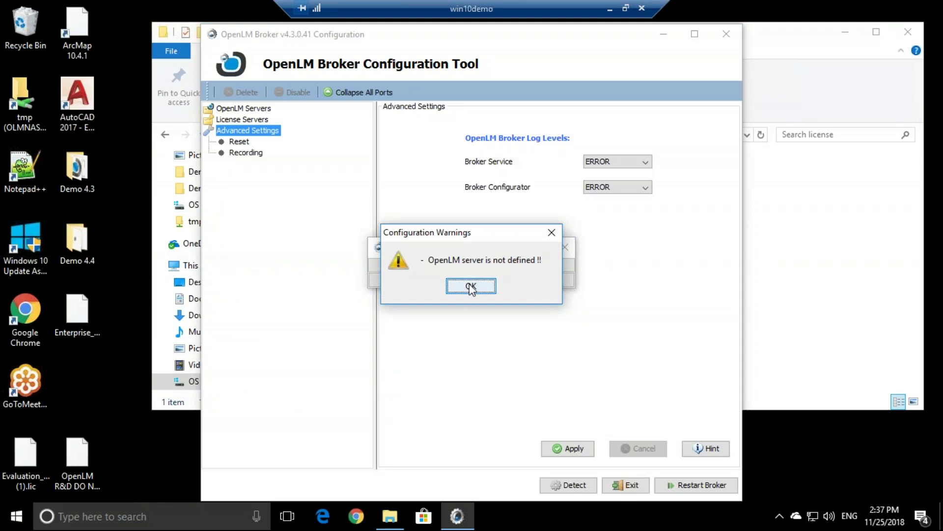
pyautogui.click(471, 287)
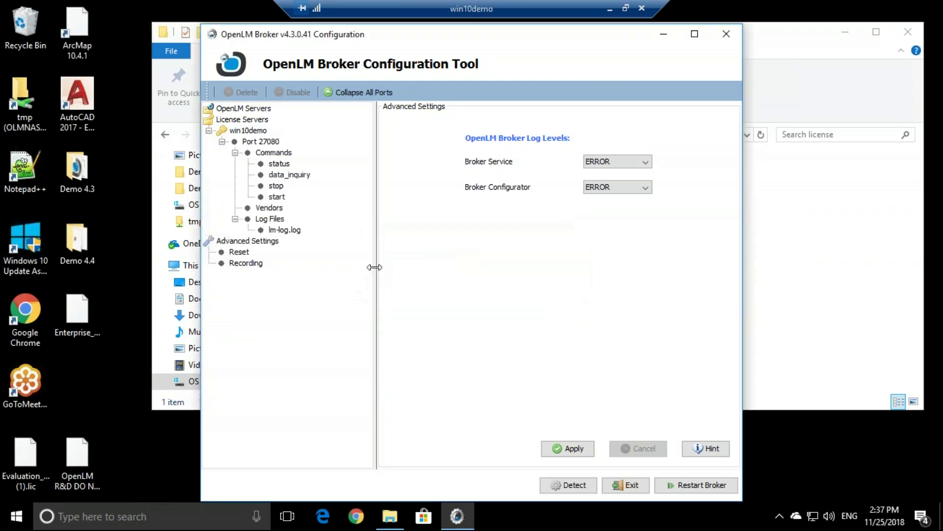
pyautogui.click(251, 108)
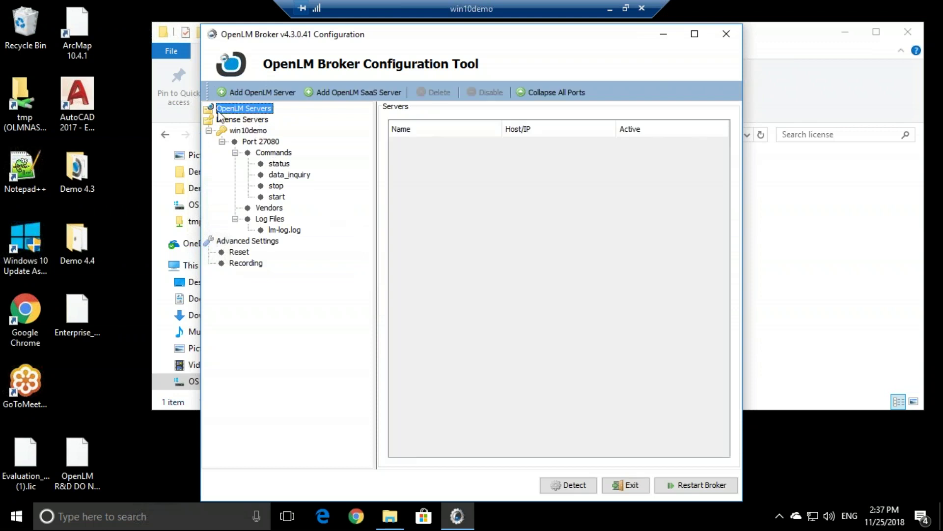
pyautogui.click(246, 93)
# - Change the OpenLM server to win10demo:7016, verify connectivity, save, restart the broker, then delete Port 27080
pyautogui.moveTo(497, 124); pyautogui.dragTo(449, 119)
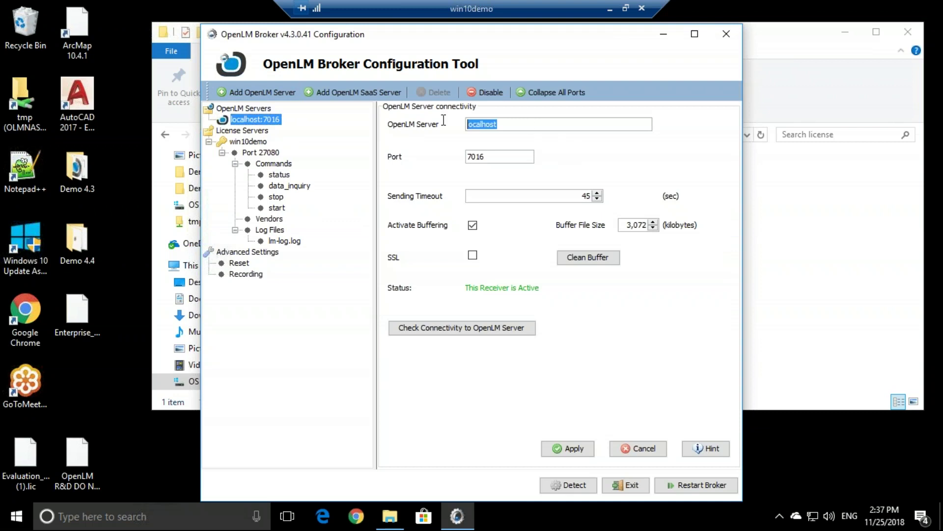
pyautogui.write('win10demo')
pyautogui.click(486, 332)
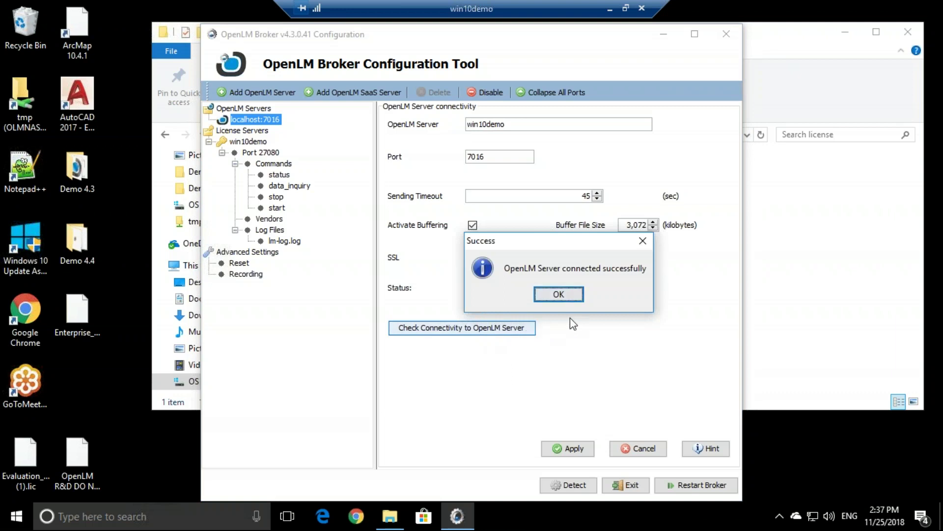
pyautogui.click(567, 294)
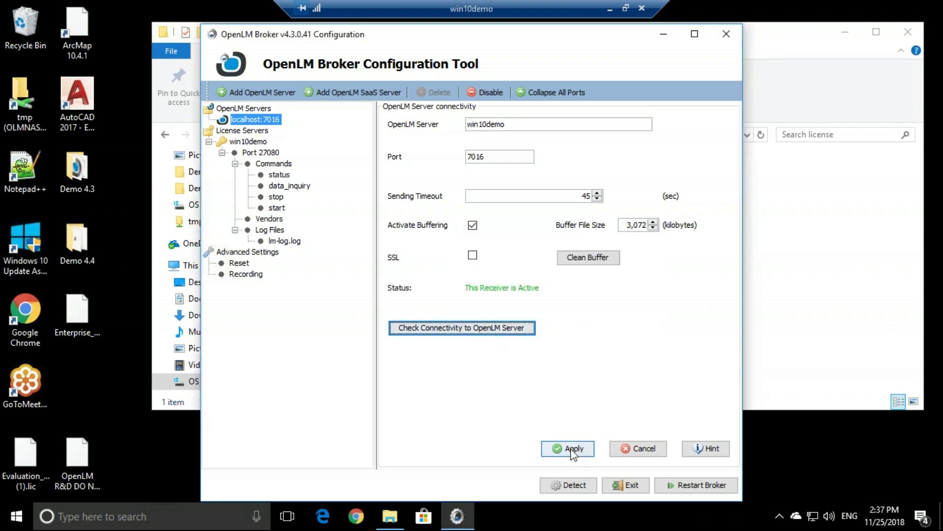
pyautogui.click(573, 451)
pyautogui.click(559, 294)
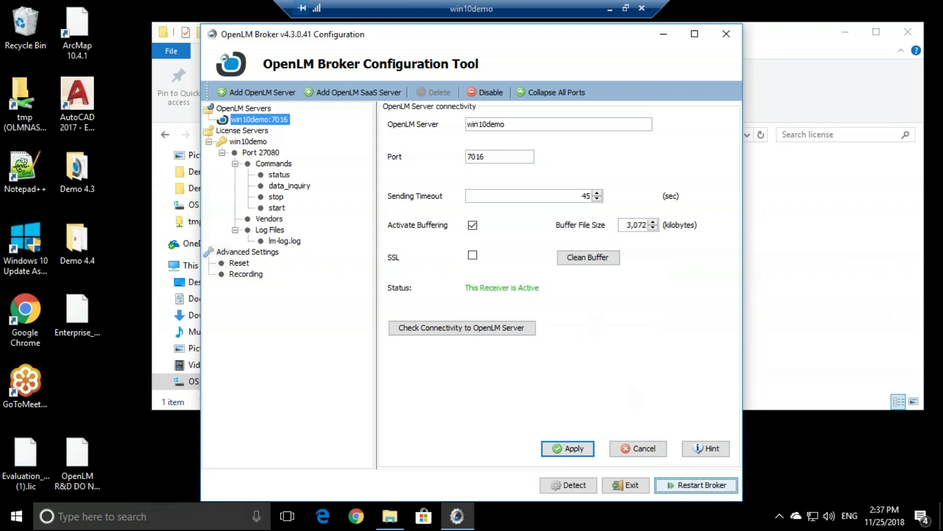
pyautogui.click(471, 286)
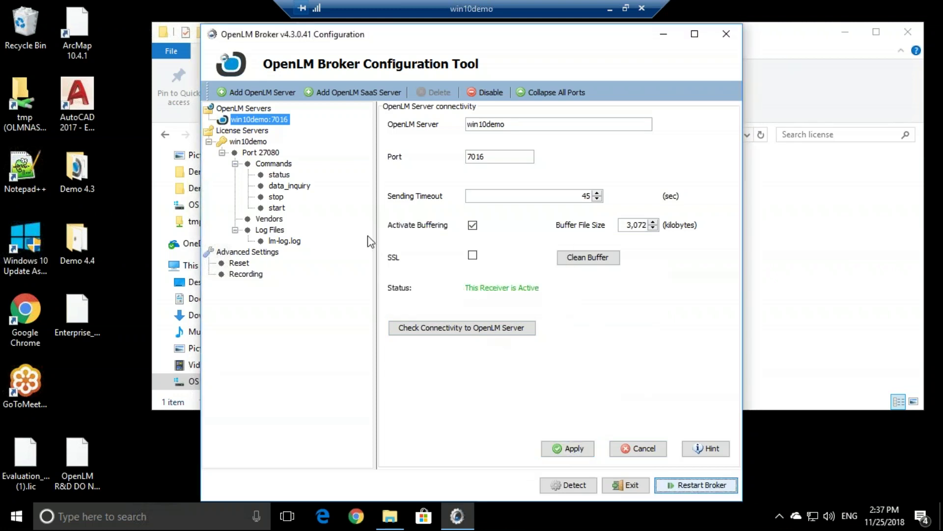
pyautogui.click(265, 152)
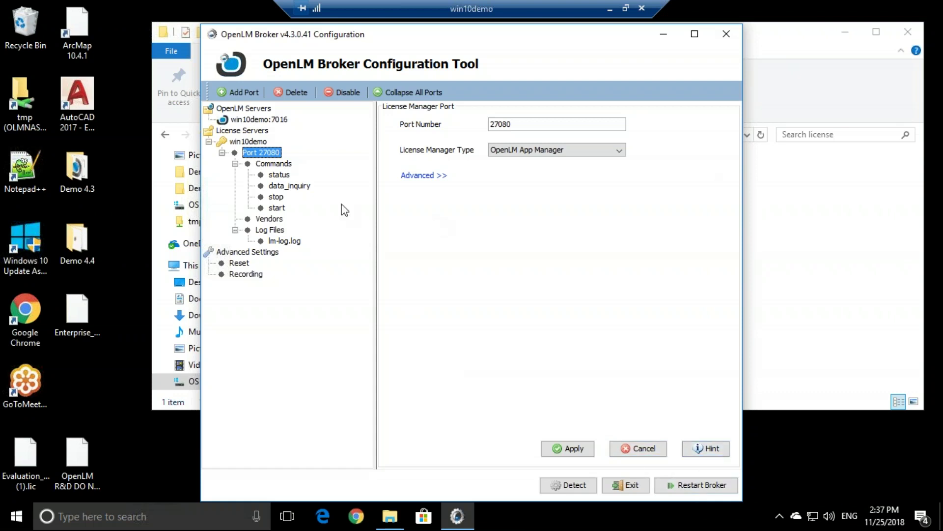
pyautogui.click(293, 93)
# - Confirm removing port 27080, re-detect the win10demo license server, save, and restart the broker
pyautogui.click(448, 285)
pyautogui.click(244, 144)
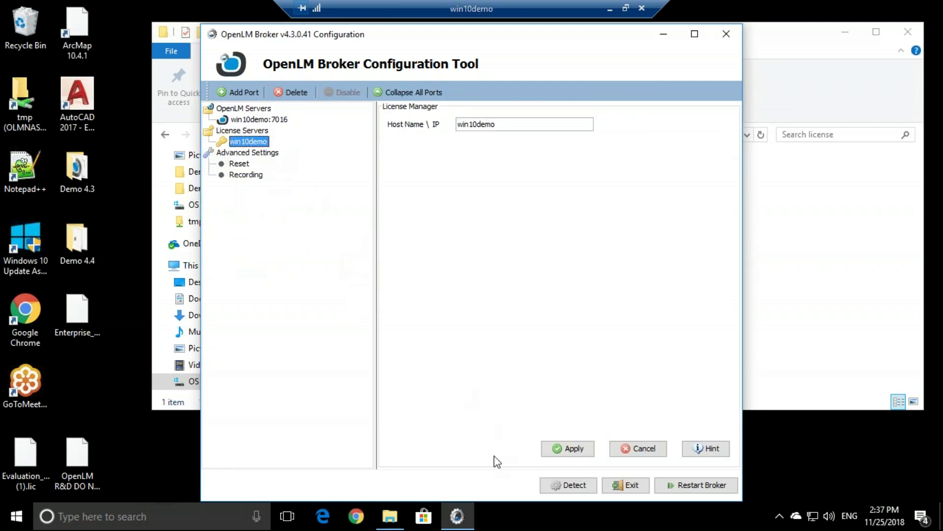
pyautogui.click(579, 489)
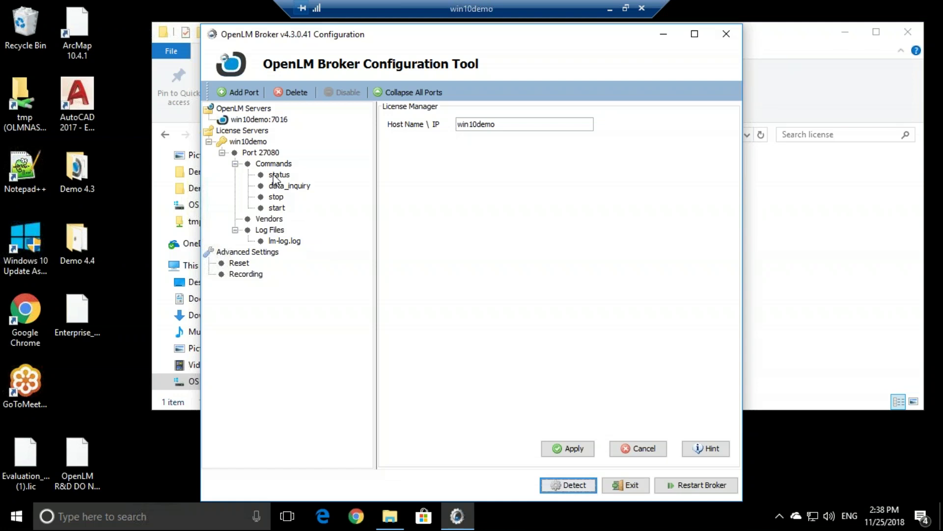
pyautogui.click(583, 449)
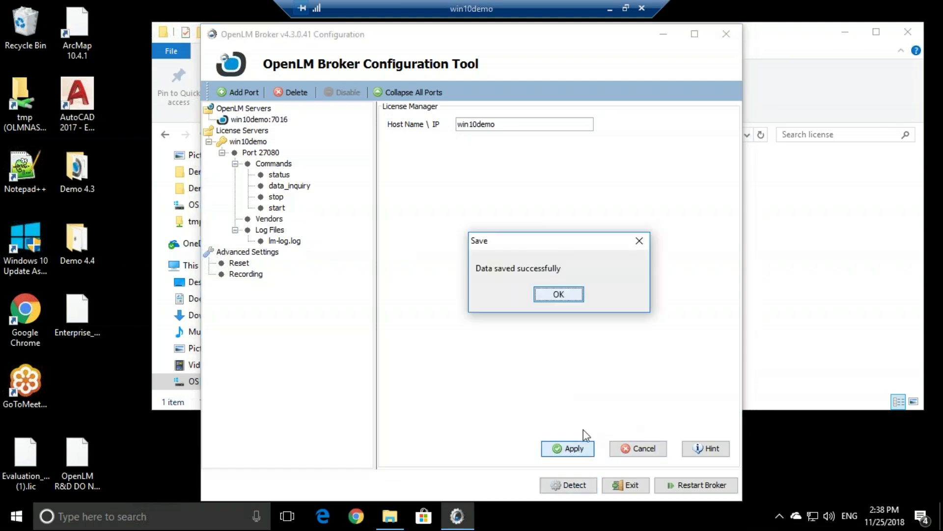
pyautogui.click(559, 292)
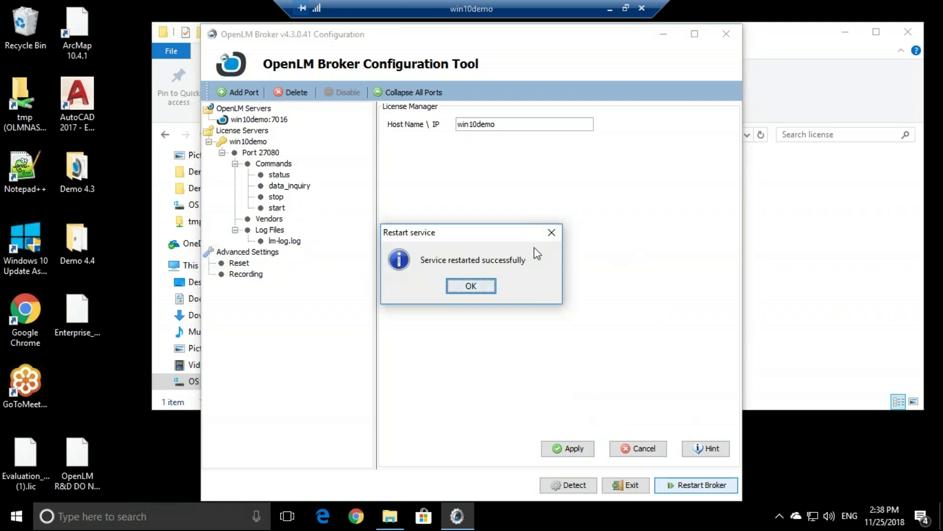
pyautogui.click(486, 287)
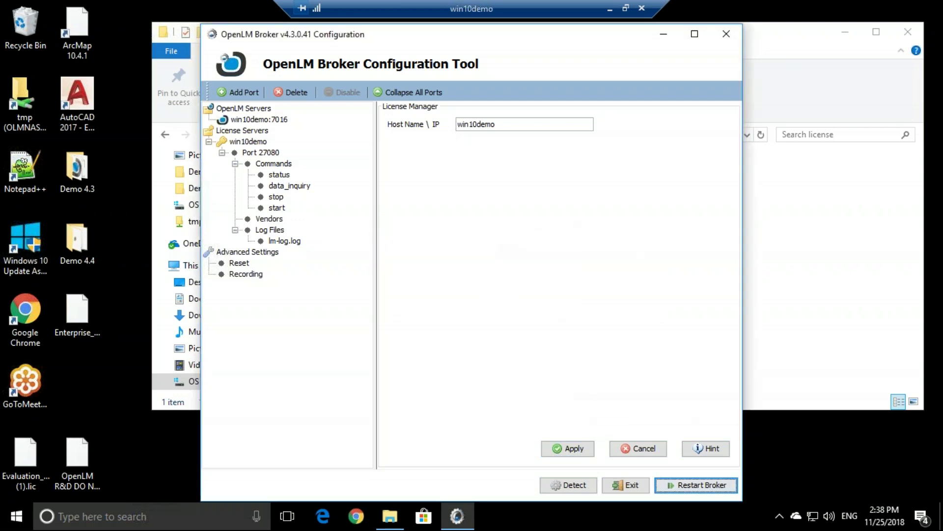
pyautogui.click(610, 9)
# - Present the OpenLM architecture slide full screen, then return to the remote desktop
pyautogui.click(795, 94)
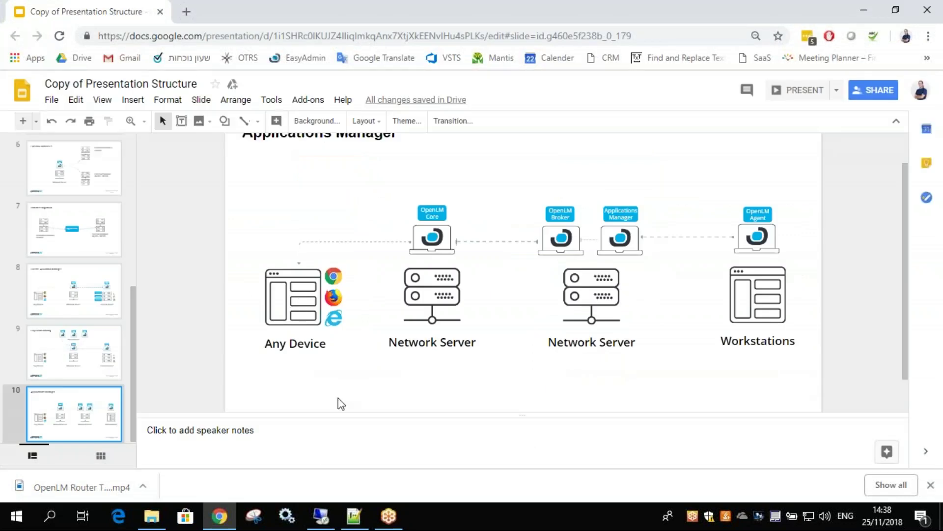
pyautogui.click(321, 516)
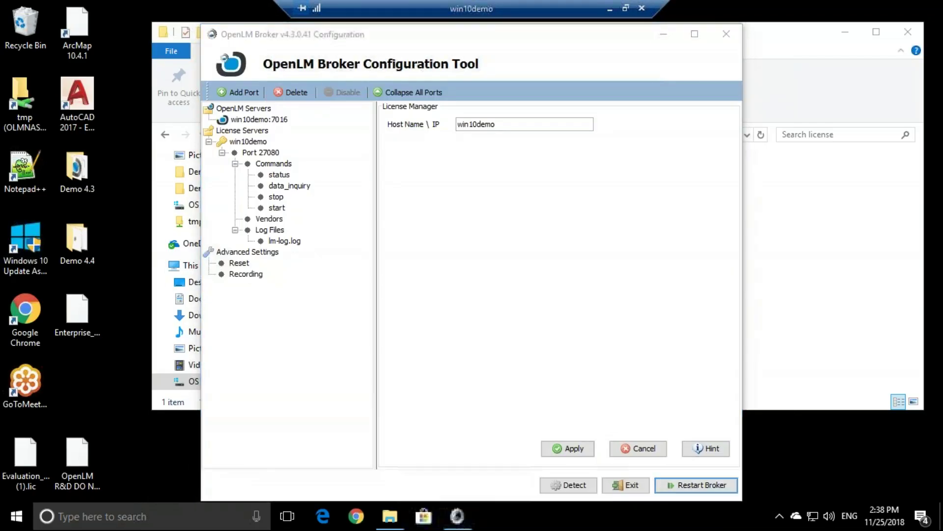
pyautogui.click(122, 516)
# - Launch OpenLM User Interface and dismiss the Alerts and Feature Usage Status windows
pyautogui.write('openlm user')
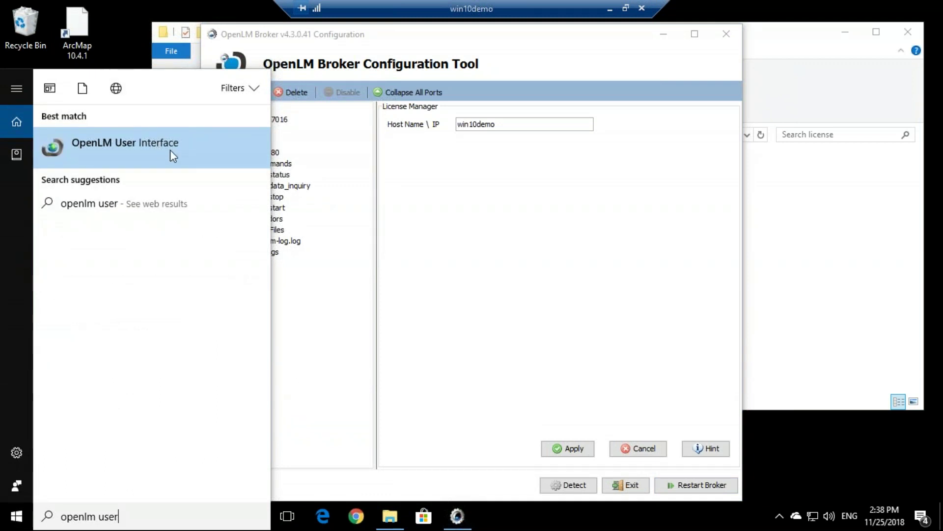
pyautogui.click(202, 147)
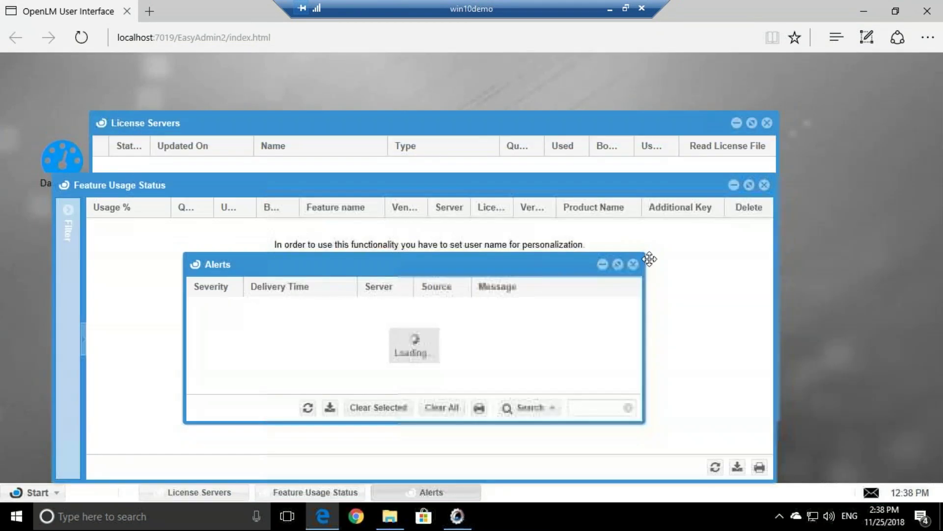
pyautogui.click(632, 264)
pyautogui.click(764, 186)
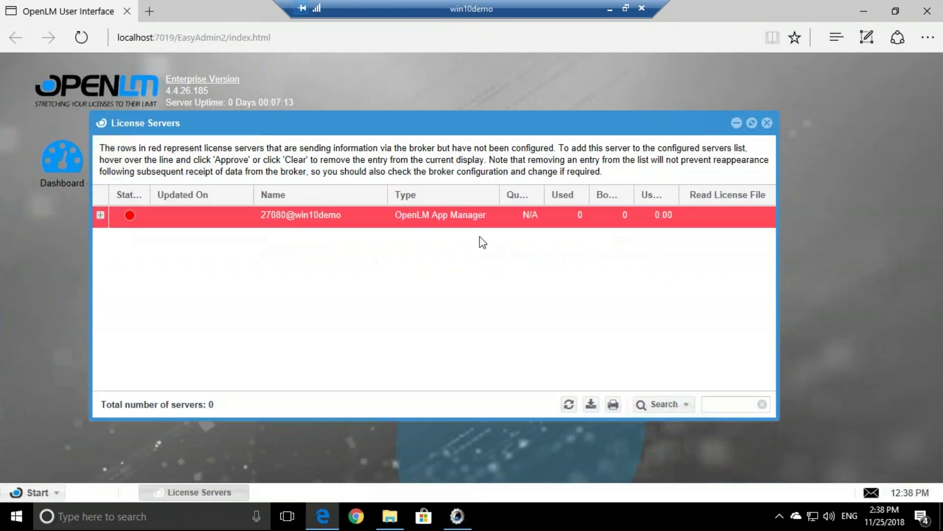
# - Open the License Servers widget showing the unconfigured 27080@win10demo entry
pyautogui.click(35, 493)
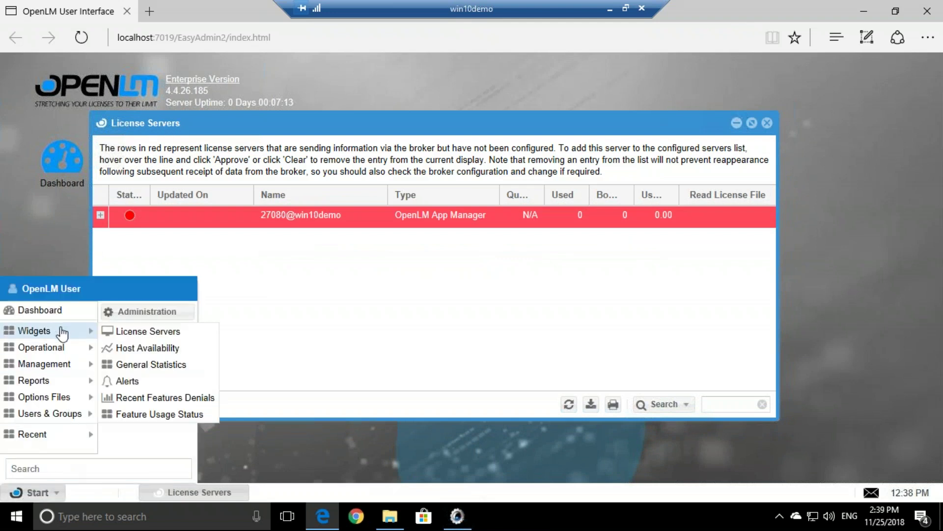
pyautogui.click(204, 336)
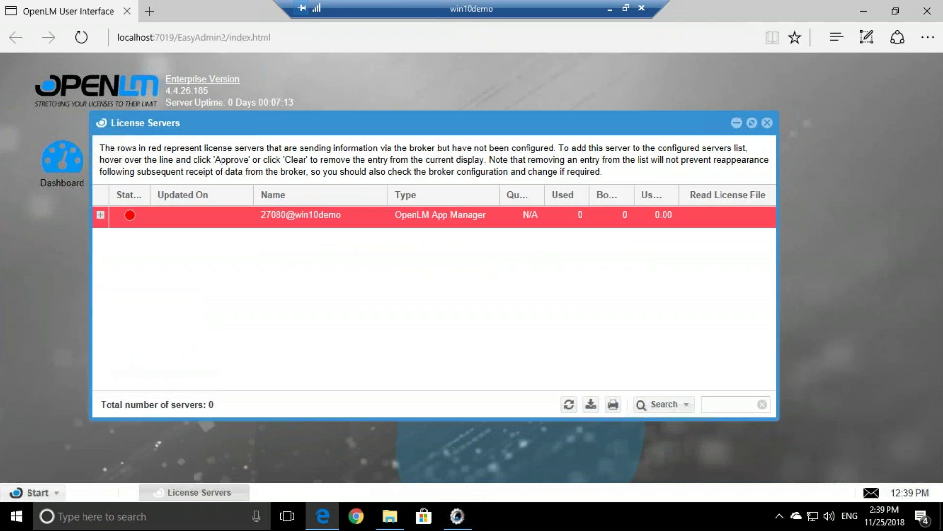
pyautogui.moveTo(372, 219)
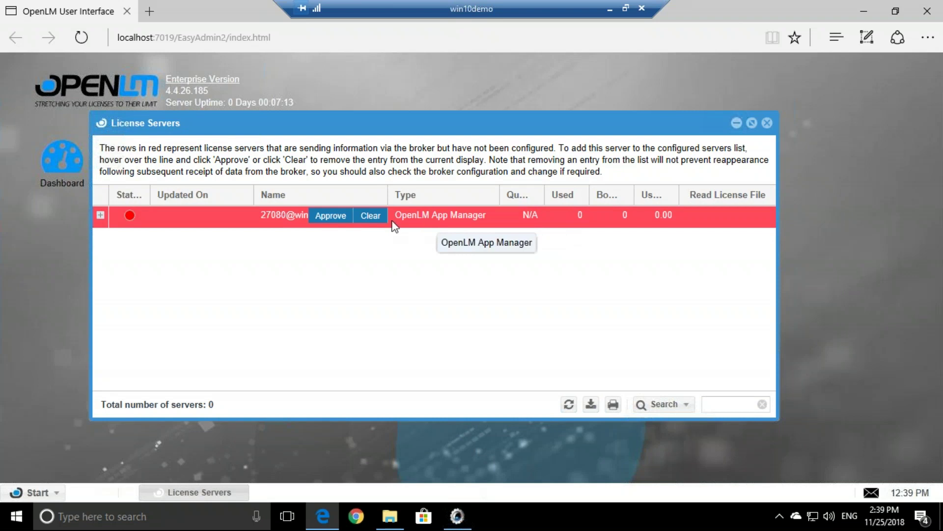
# - Approve the 27080@win10demo server as 'Applications Manager' and read its pending-restart warning
pyautogui.click(327, 219)
pyautogui.hotkey('ctrl', 'a')
pyautogui.write('A')
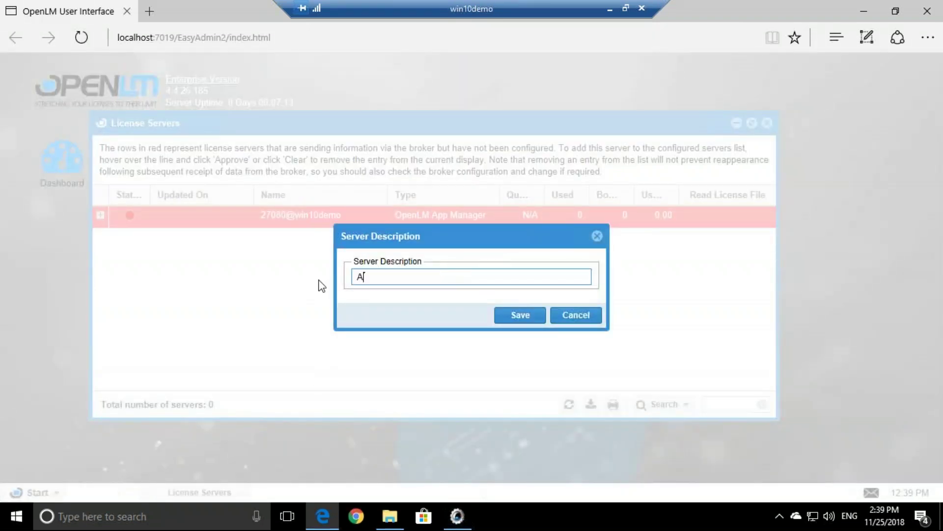
pyautogui.write('pplications Manager')
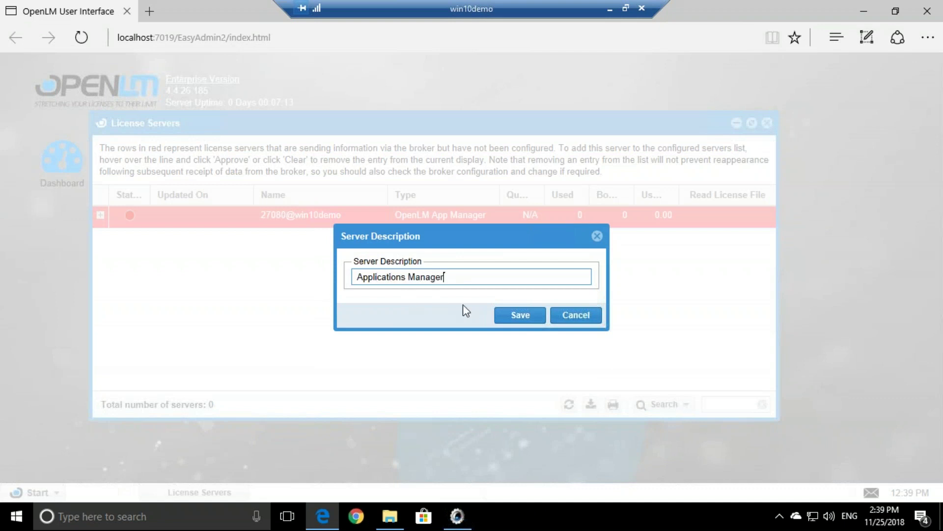
pyautogui.click(509, 315)
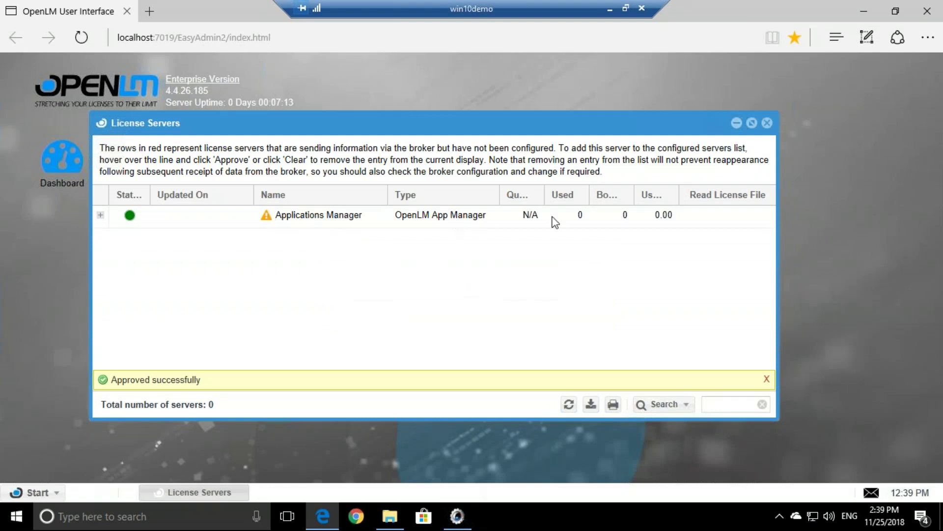
pyautogui.moveTo(267, 218)
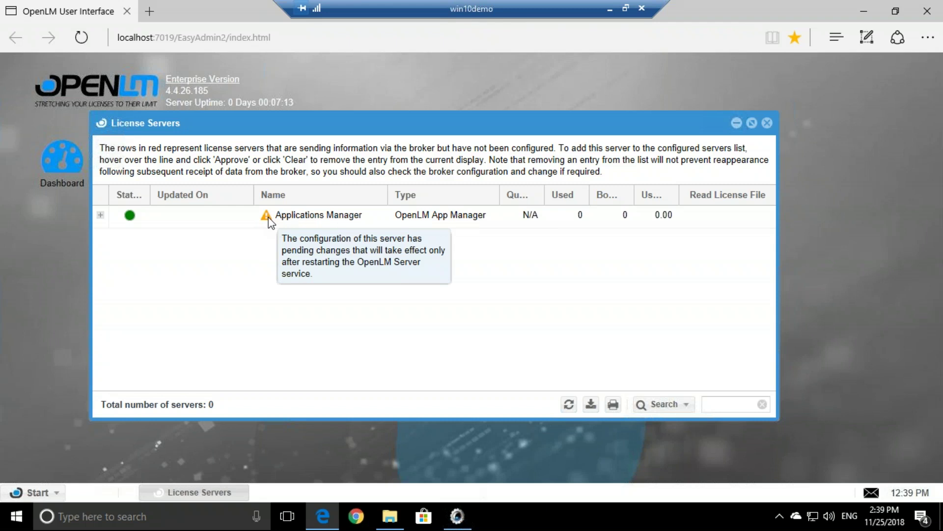
# - Restart the OpenLM Server service in Windows Services, then close the Services window
pyautogui.click(190, 521)
pyautogui.write('ser')
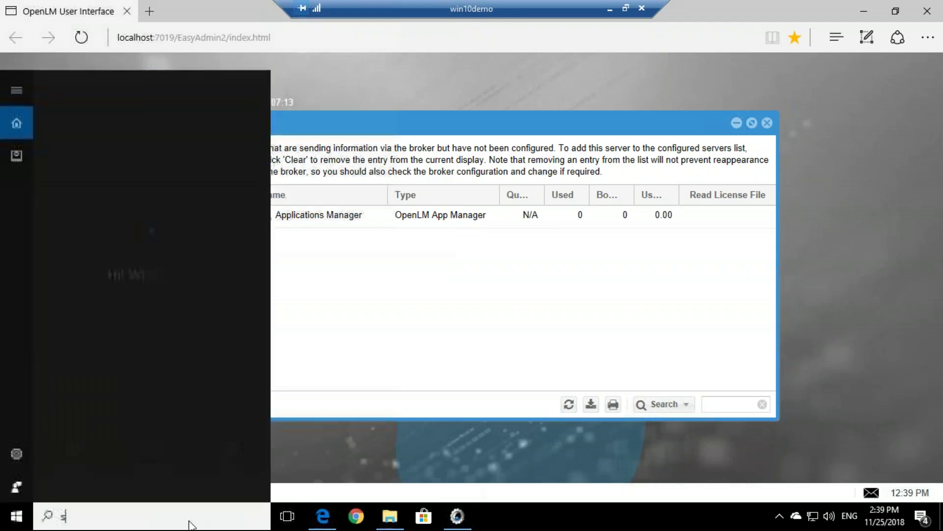
pyautogui.click(221, 156)
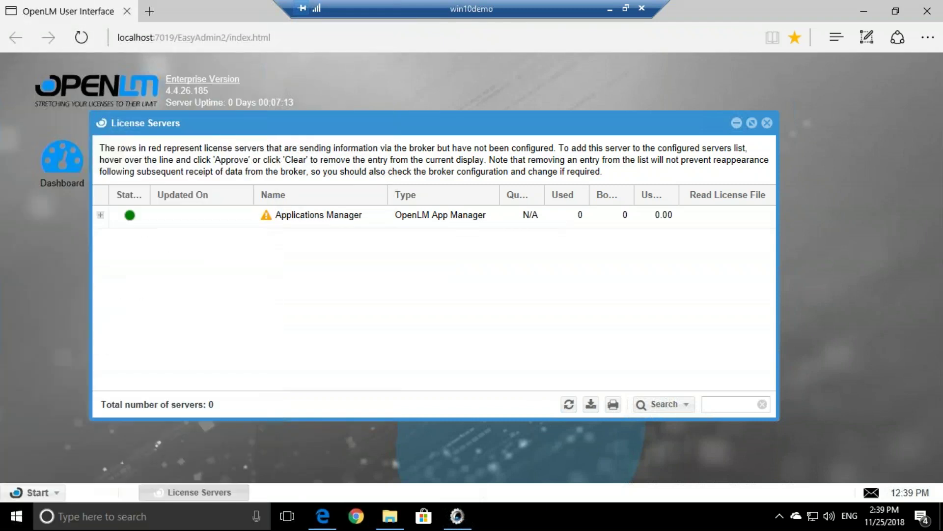
pyautogui.click(490, 241)
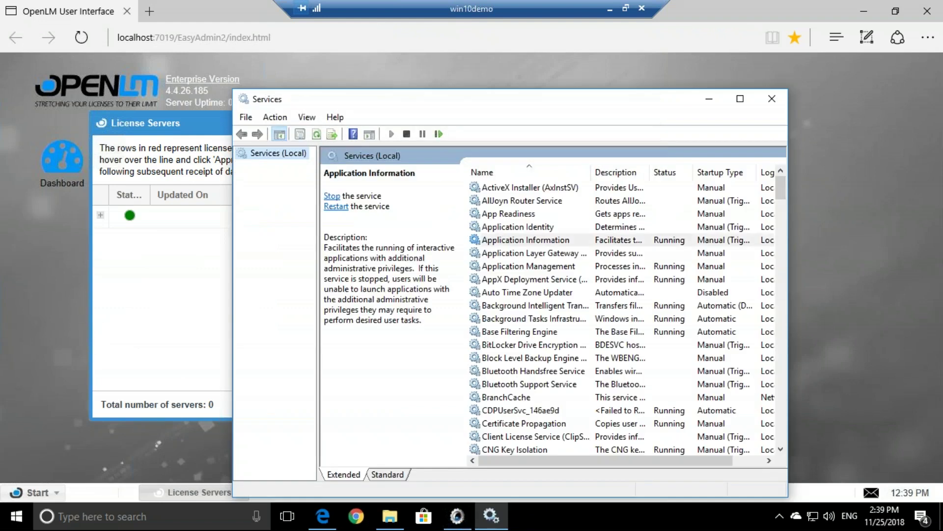
pyautogui.write('openlm')
pyautogui.click(543, 254)
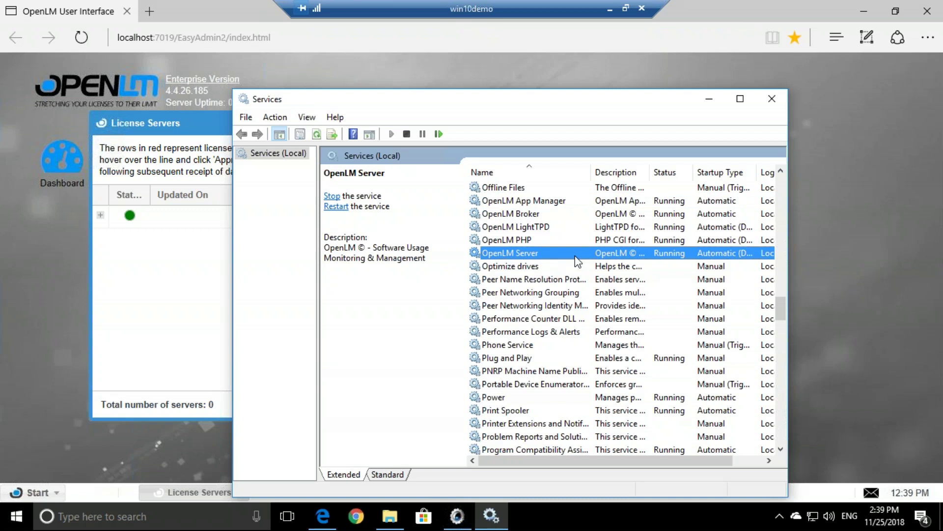
pyautogui.click(440, 133)
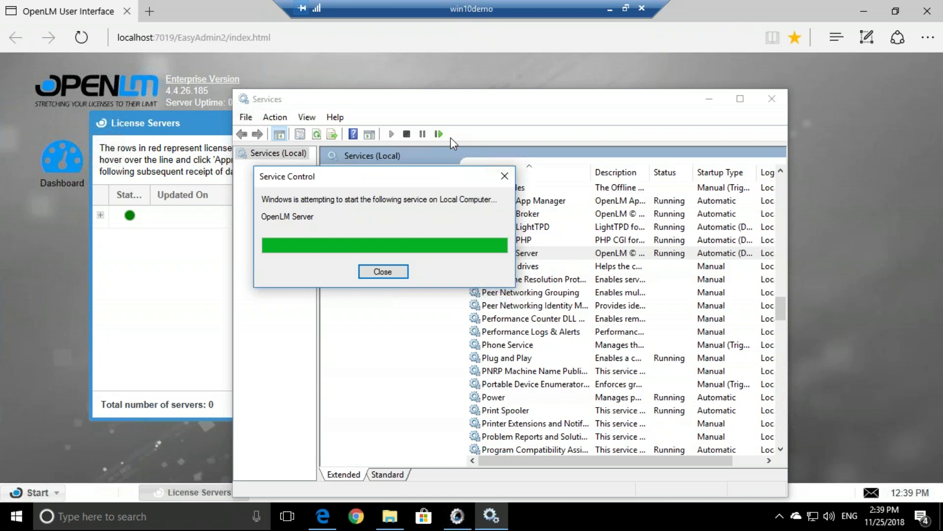
pyautogui.click(771, 98)
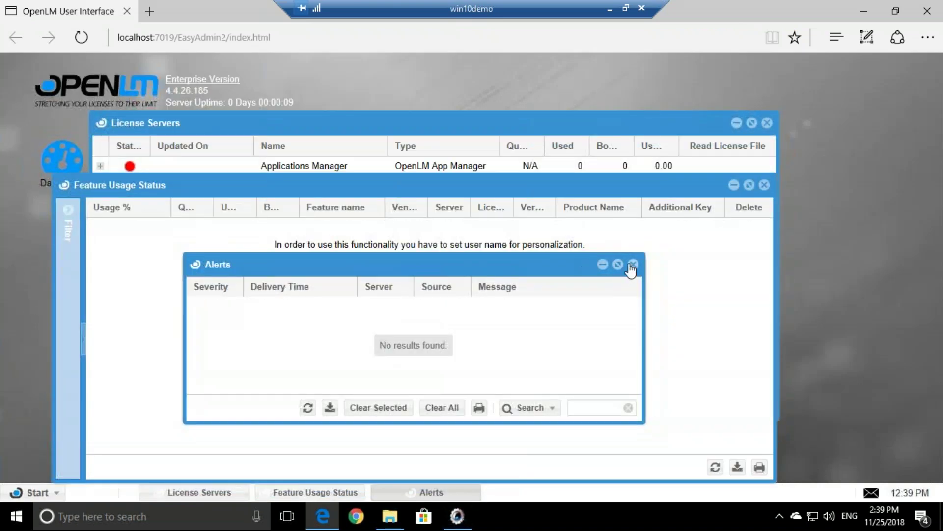
# - Dismiss the alert windows, expand and refresh the Applications Manager row (win10demo, 27080), then minimize the remote session
pyautogui.click(632, 265)
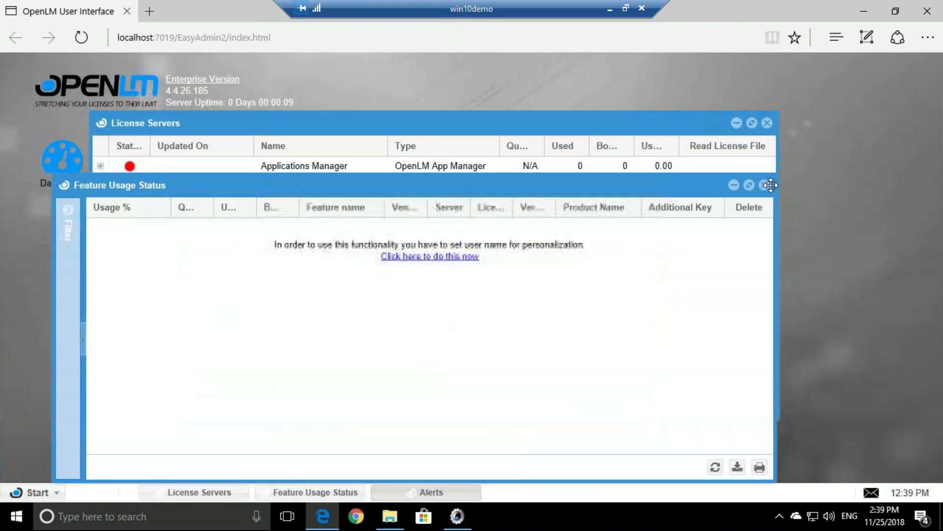
pyautogui.click(764, 185)
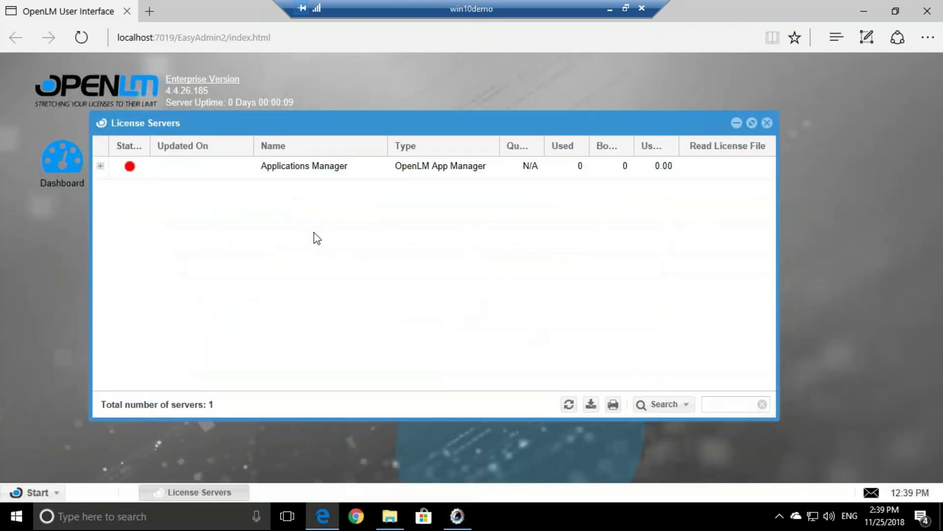
pyautogui.click(100, 167)
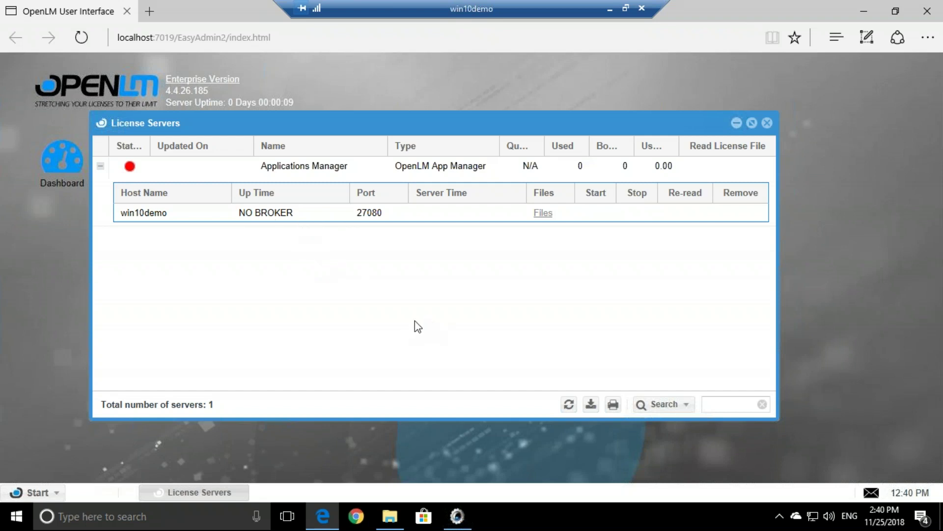
pyautogui.click(568, 403)
pyautogui.click(610, 8)
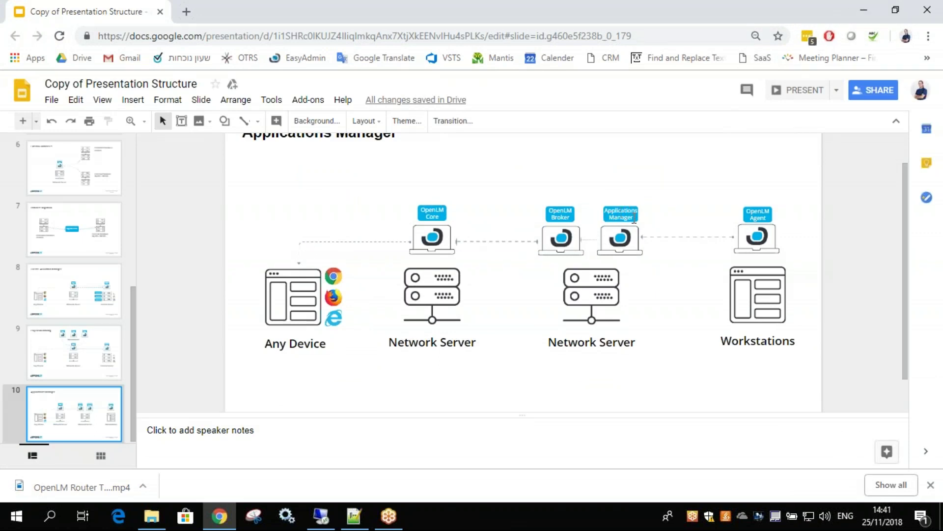
# - After reviewing slide 10, minimize the Google Slides browser to reveal the desktop
pyautogui.click(861, 13)
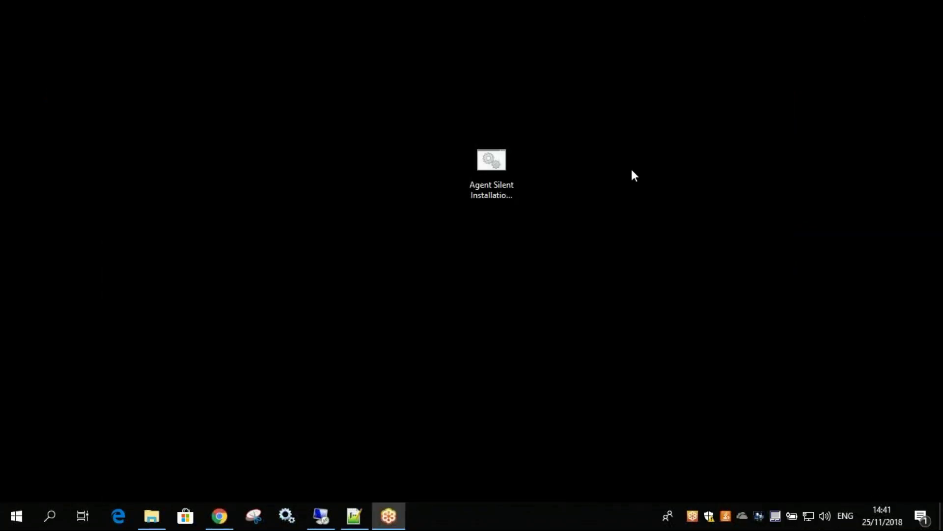
# - Open 'Agent Silent Installation - Central rollout.bat' in Notepad++
pyautogui.click(511, 181)
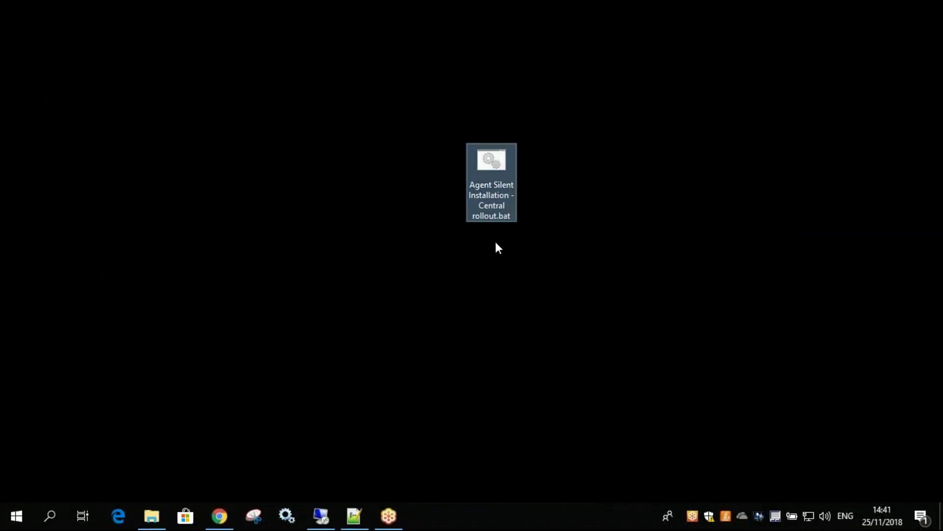
pyautogui.rightClick(493, 161)
pyautogui.click(522, 248)
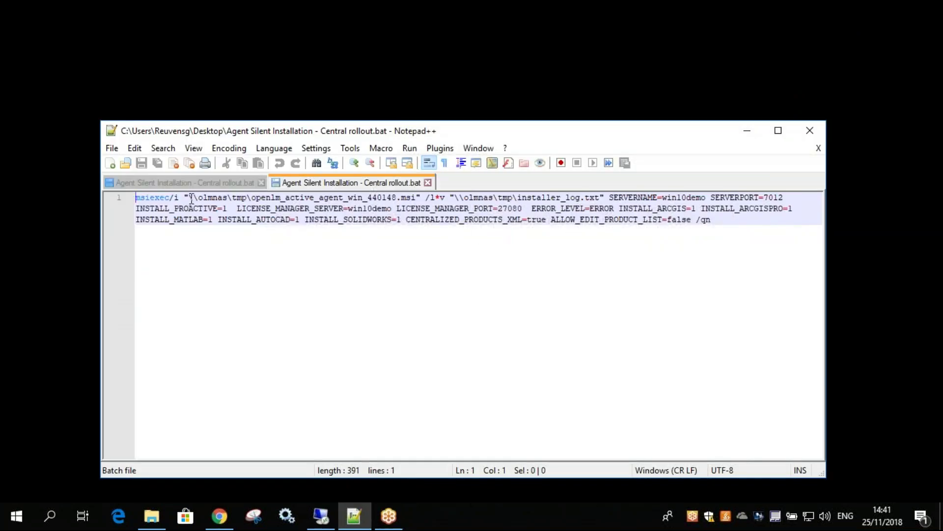
# - Highlight the openlm_active_agent_win_440148.msi installer path and the log file path in line 1
pyautogui.moveTo(189, 197); pyautogui.dragTo(415, 197)
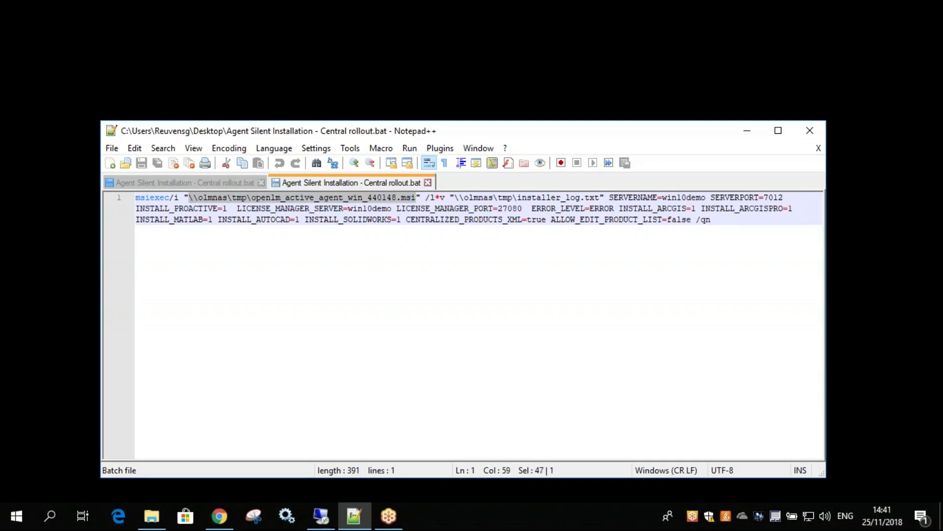
pyautogui.click(363, 208)
pyautogui.moveTo(191, 198); pyautogui.dragTo(416, 197)
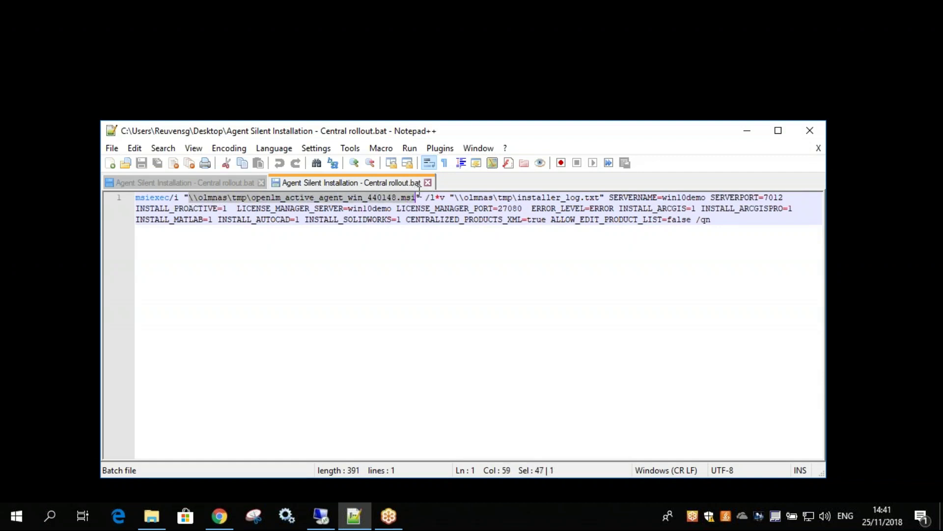
pyautogui.click(316, 198)
pyautogui.moveTo(319, 197); pyautogui.dragTo(403, 198)
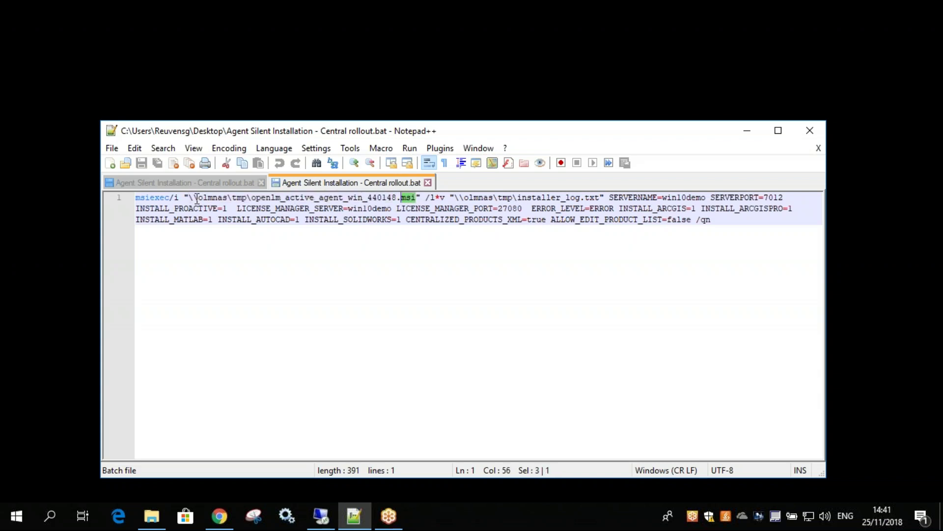
pyautogui.moveTo(187, 198); pyautogui.dragTo(417, 195)
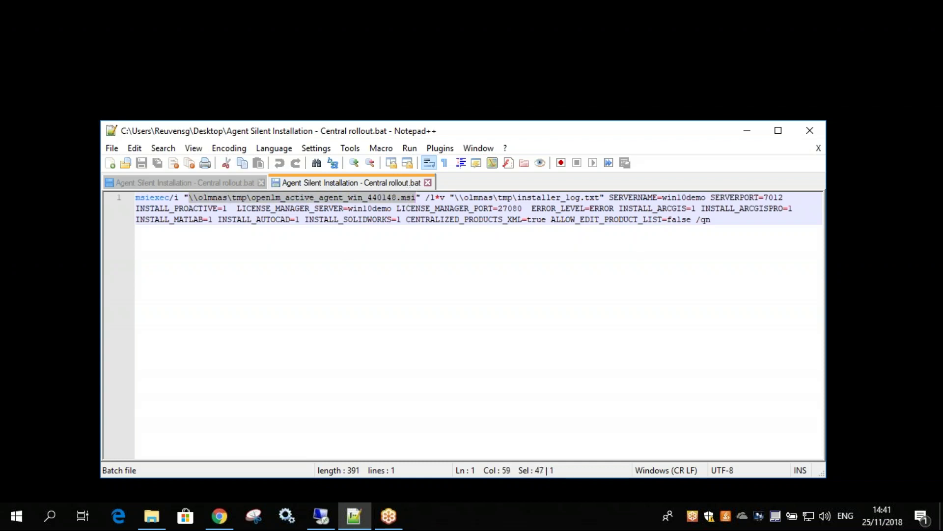
pyautogui.click(191, 198)
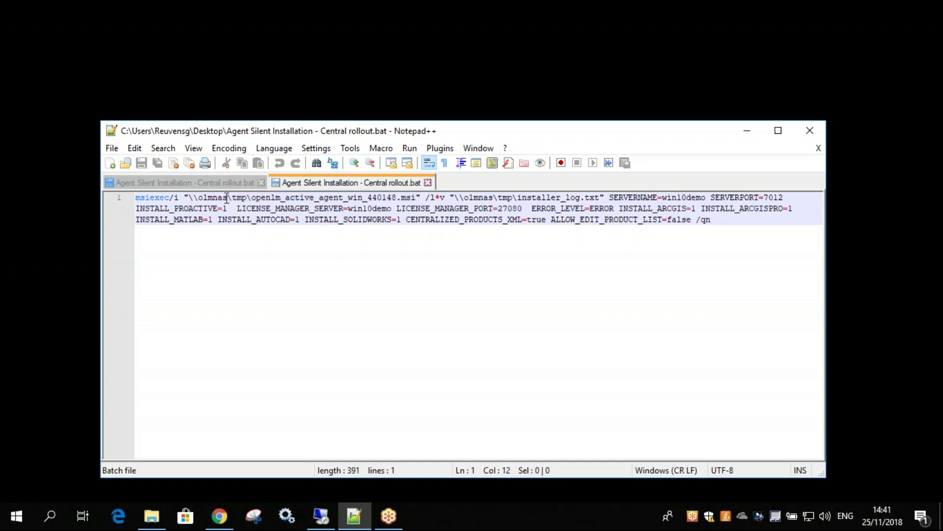
pyautogui.moveTo(252, 197); pyautogui.dragTo(417, 197)
pyautogui.moveTo(188, 197); pyautogui.dragTo(417, 198)
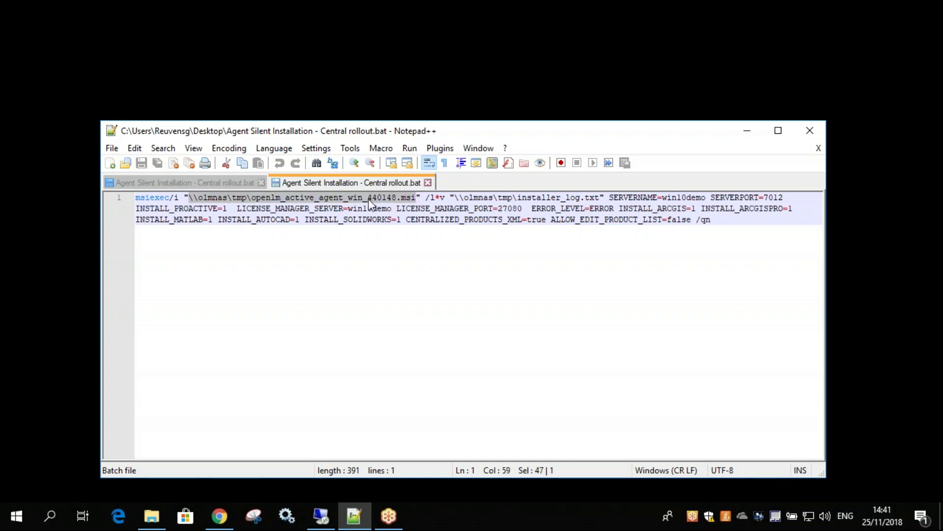
pyautogui.moveTo(455, 197); pyautogui.dragTo(600, 197)
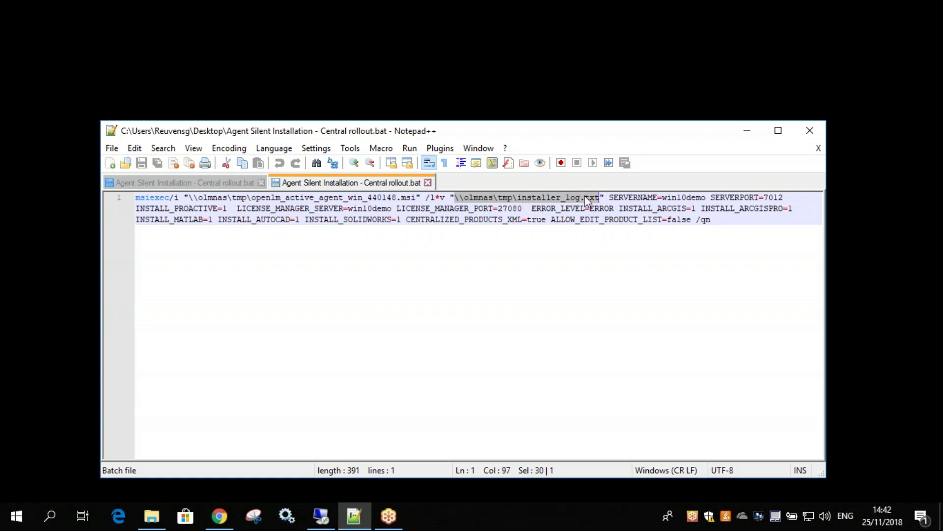
# - Check SERVERNAME and LICENSE_MANAGER_SERVER (win10demo), SERVERPORT 7012 and LICENSE_MANAGER_PORT 27080
pyautogui.click(634, 197)
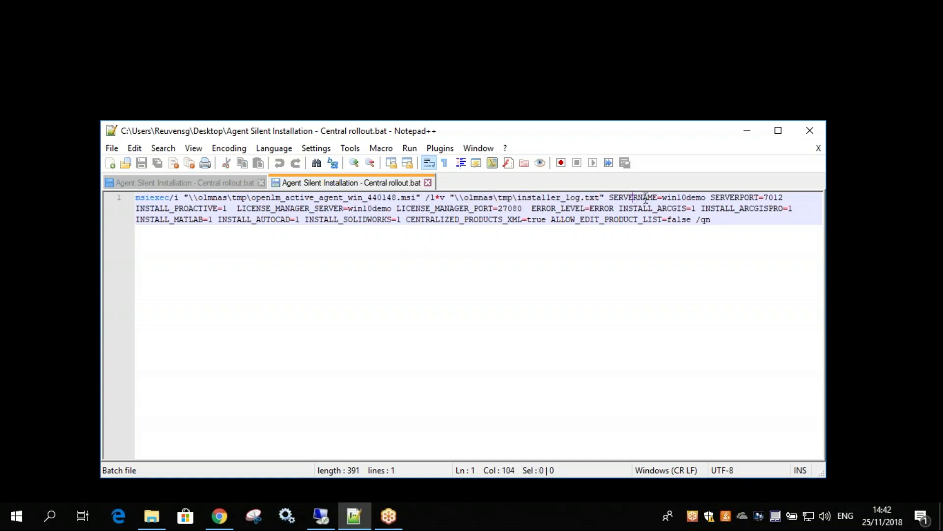
pyautogui.doubleClick(677, 198)
pyautogui.moveTo(705, 197); pyautogui.dragTo(663, 198)
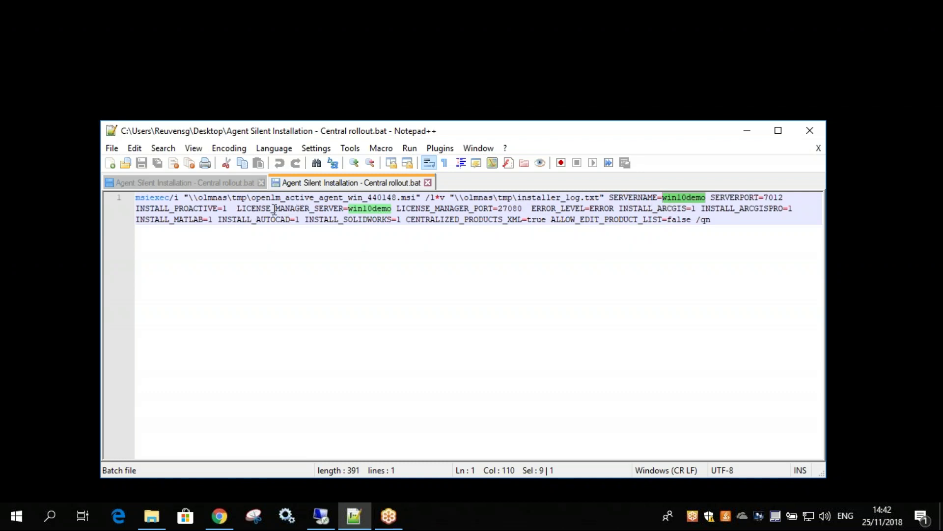
pyautogui.doubleClick(309, 210)
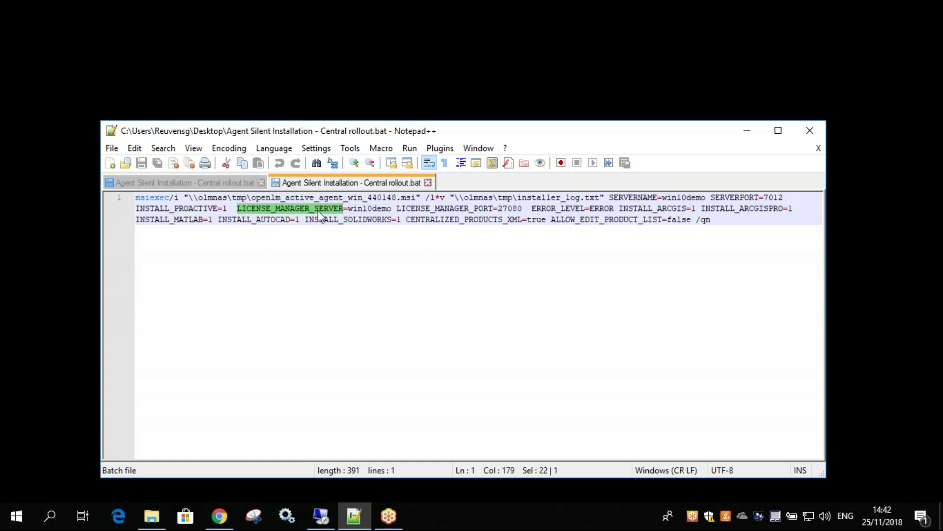
pyautogui.doubleClick(373, 208)
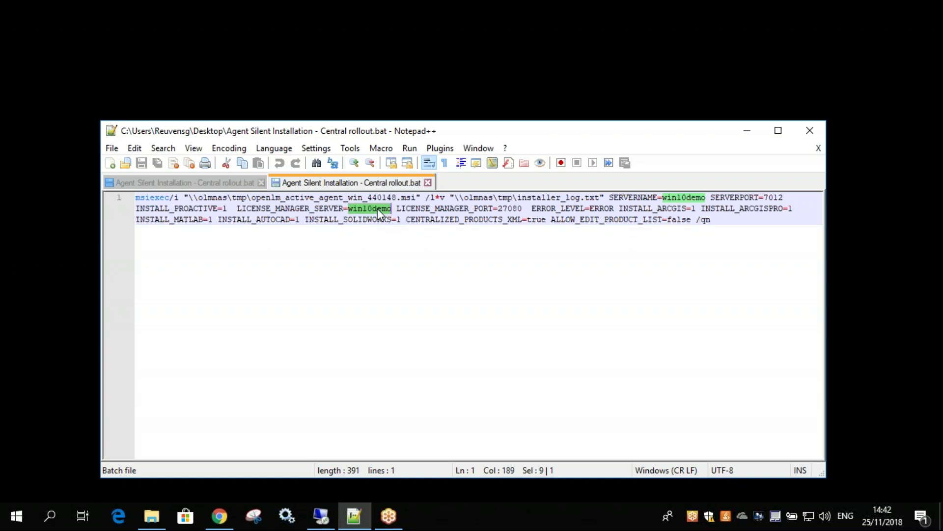
pyautogui.doubleClick(670, 198)
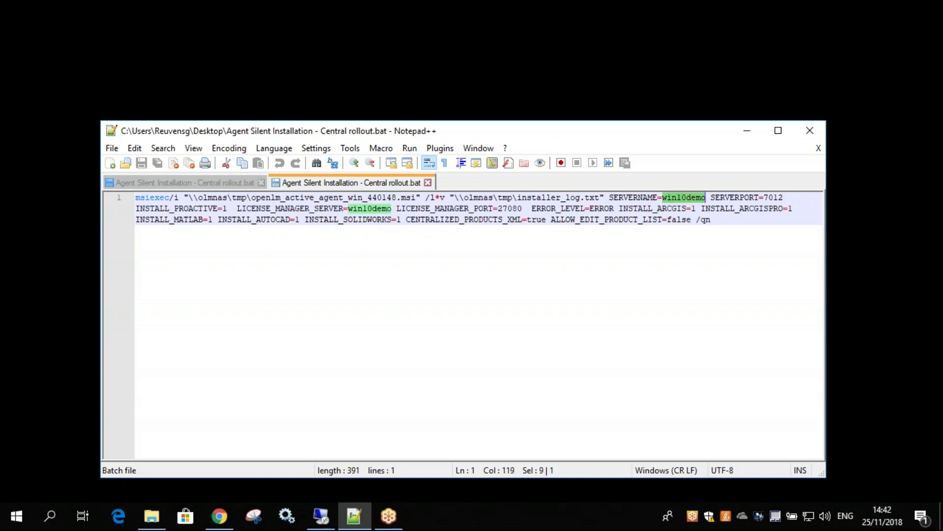
pyautogui.doubleClick(369, 210)
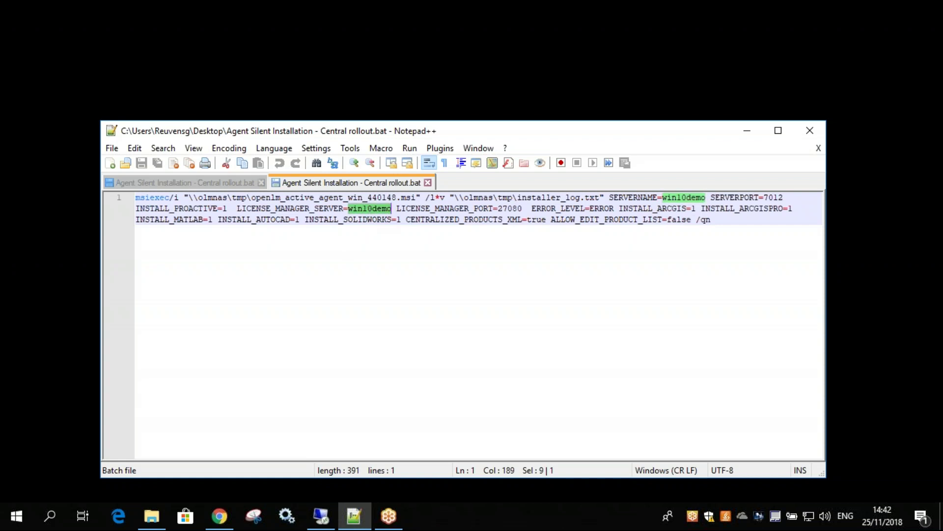
pyautogui.doubleClick(770, 197)
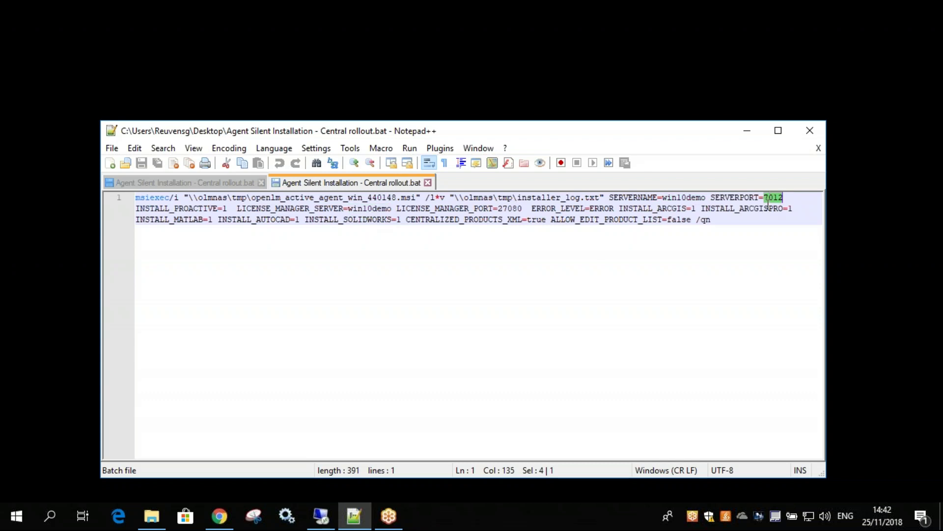
pyautogui.doubleClick(509, 208)
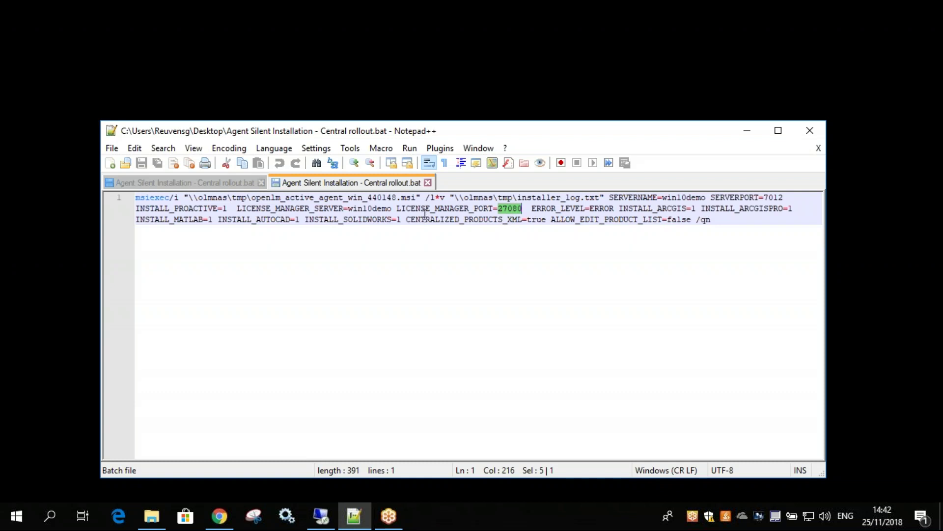
pyautogui.click(448, 227)
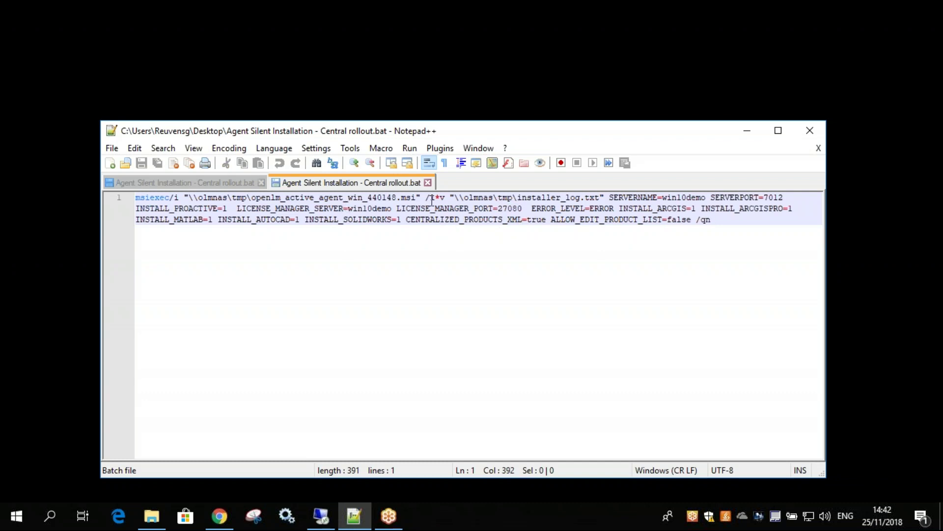
# - Recheck the MSI path, log path and both win10demo values, then close Notepad++
pyautogui.click(189, 199)
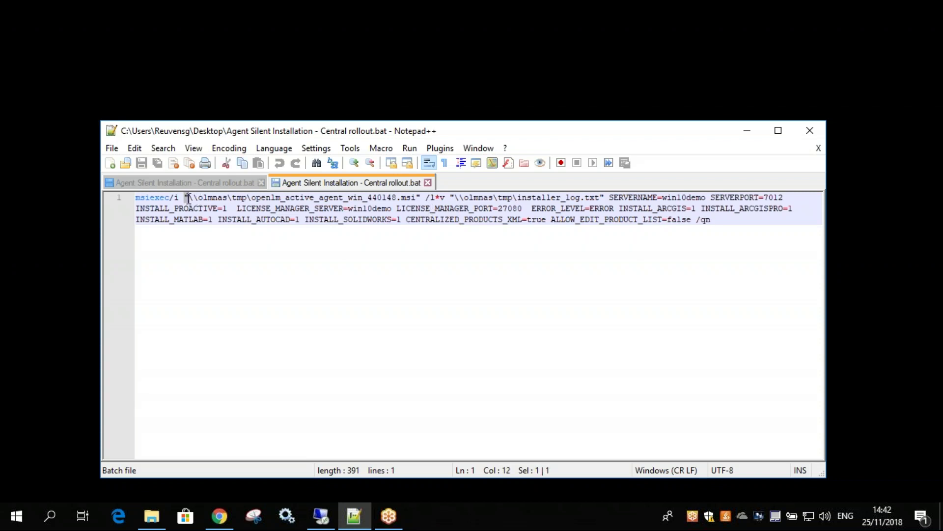
pyautogui.click(200, 200)
pyautogui.moveTo(455, 198); pyautogui.dragTo(599, 198)
pyautogui.doubleClick(681, 198)
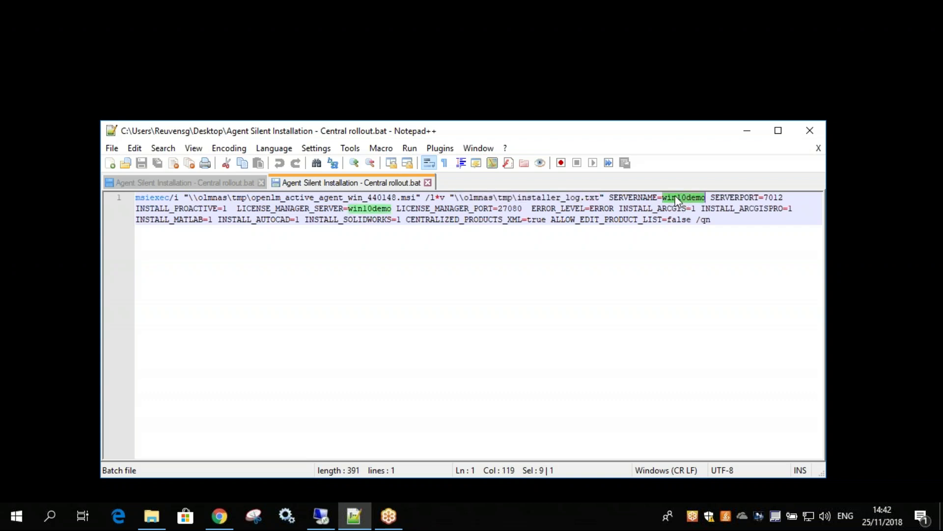
pyautogui.doubleClick(369, 208)
pyautogui.doubleClick(369, 208)
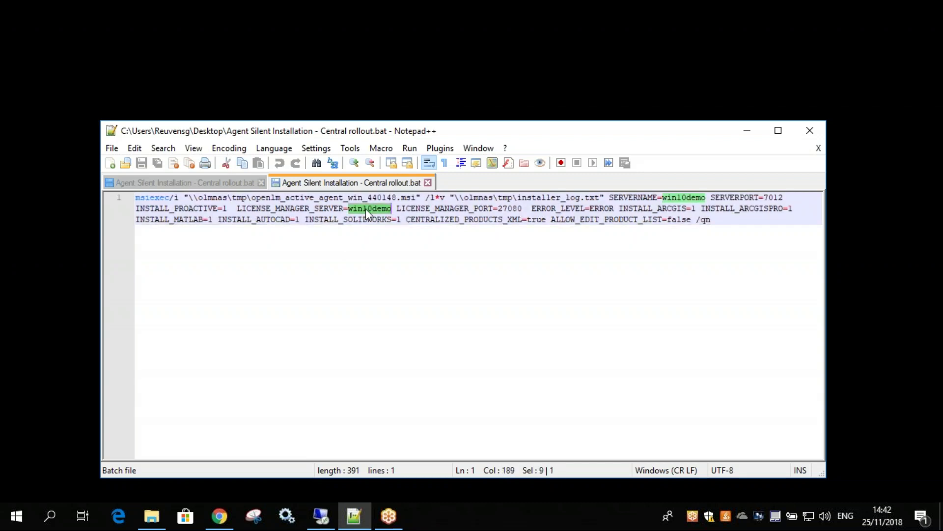
pyautogui.click(365, 208)
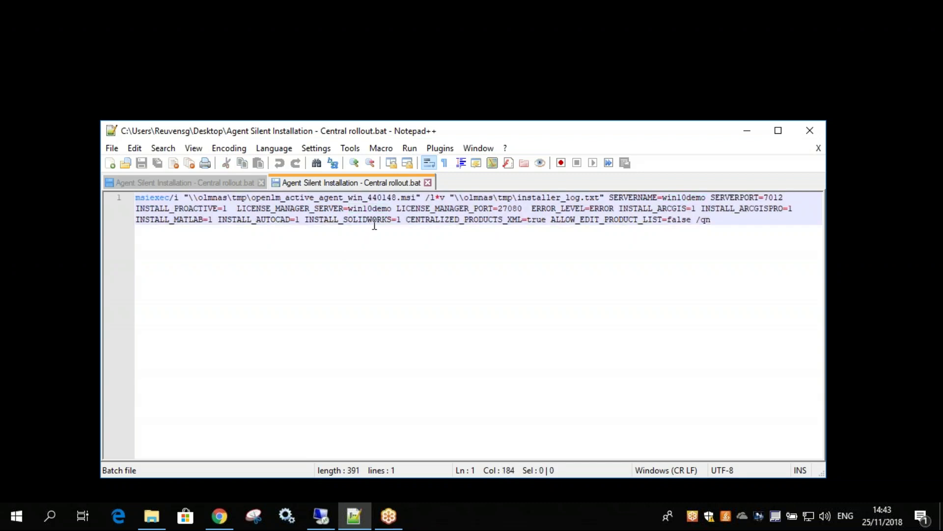
pyautogui.click(805, 129)
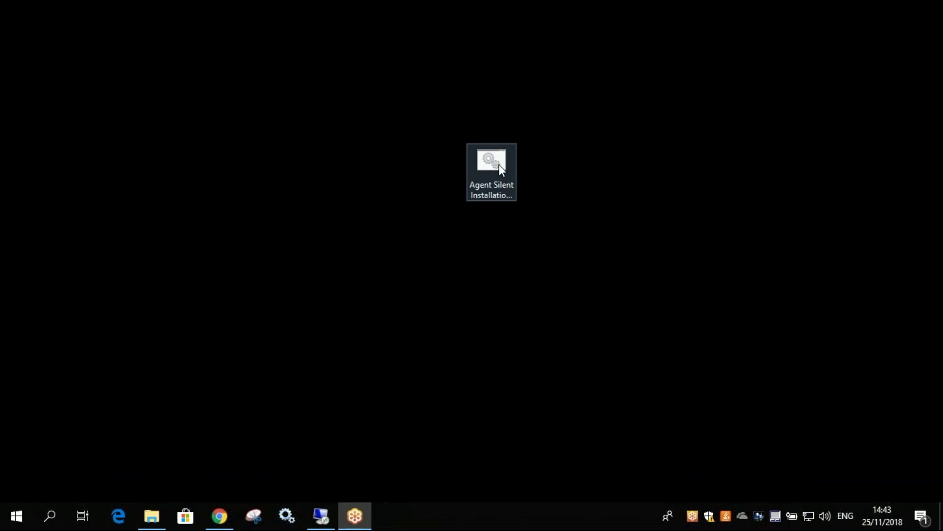
# - Run the agent silent installation batch file as administrator, then return to the remote OpenLM session
pyautogui.rightClick(488, 161)
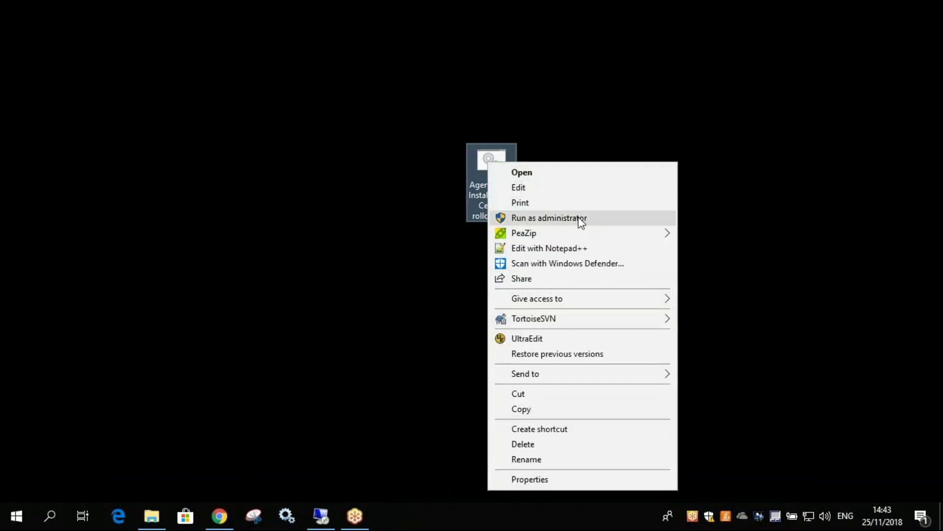
pyautogui.click(601, 218)
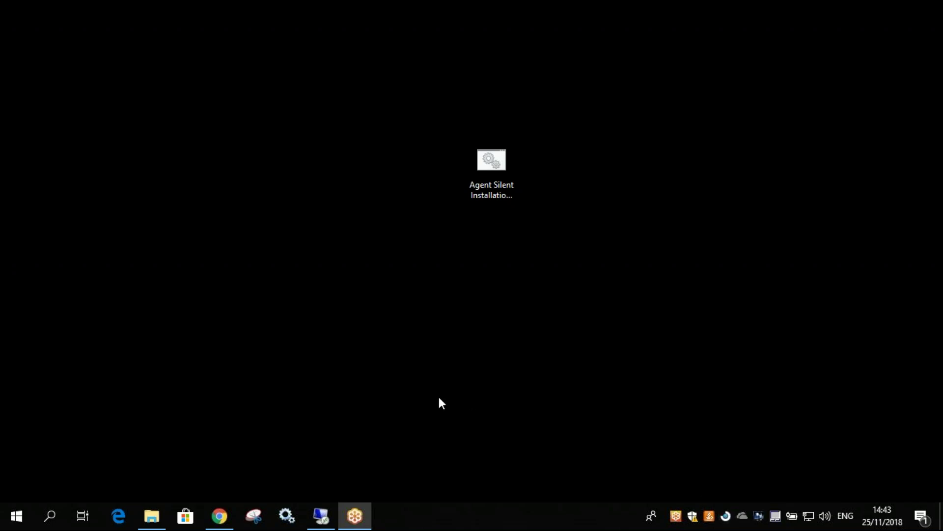
pyautogui.click(321, 514)
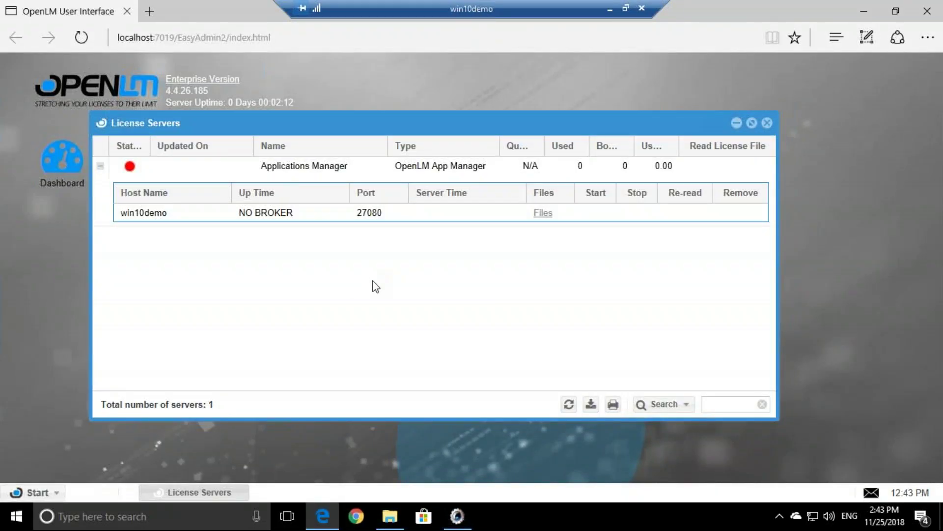
# - Open Administration > OpenLM App Manager for the Applications Manager win10demo:27080 server
pyautogui.click(44, 493)
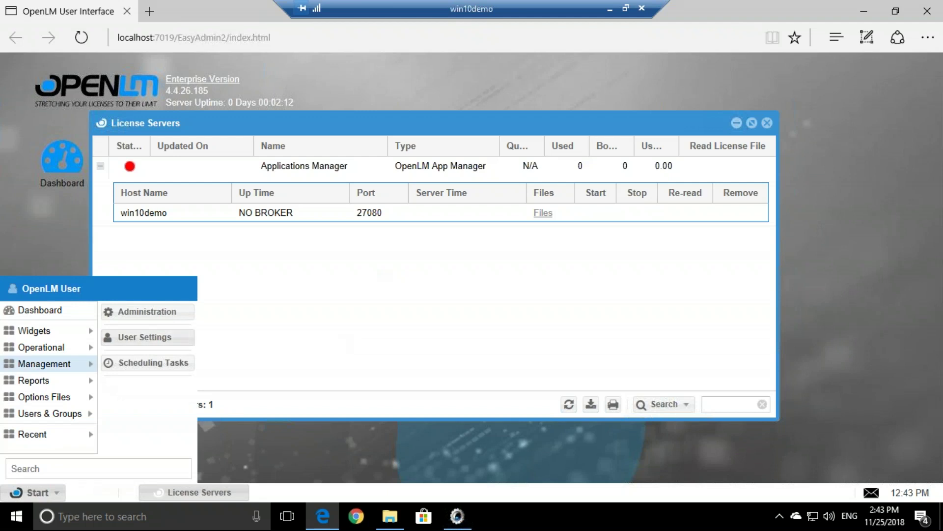
pyautogui.click(184, 320)
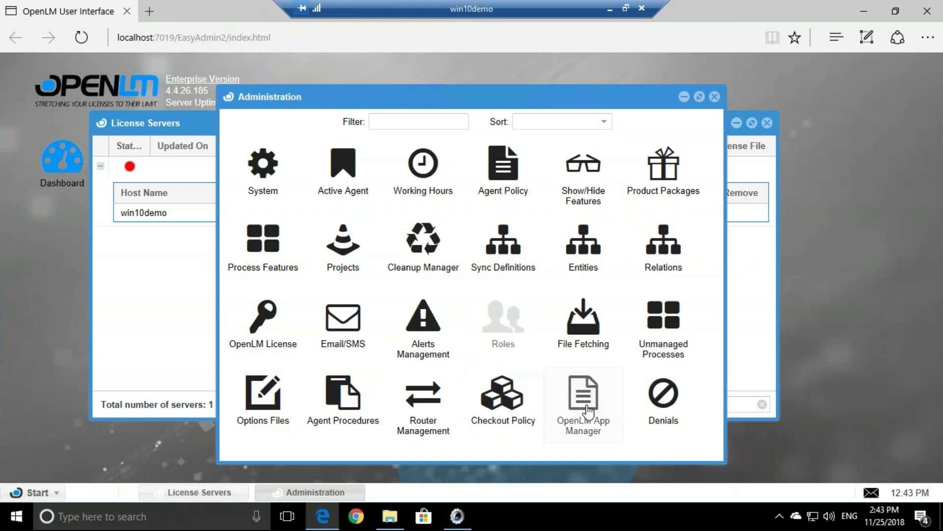
pyautogui.click(585, 403)
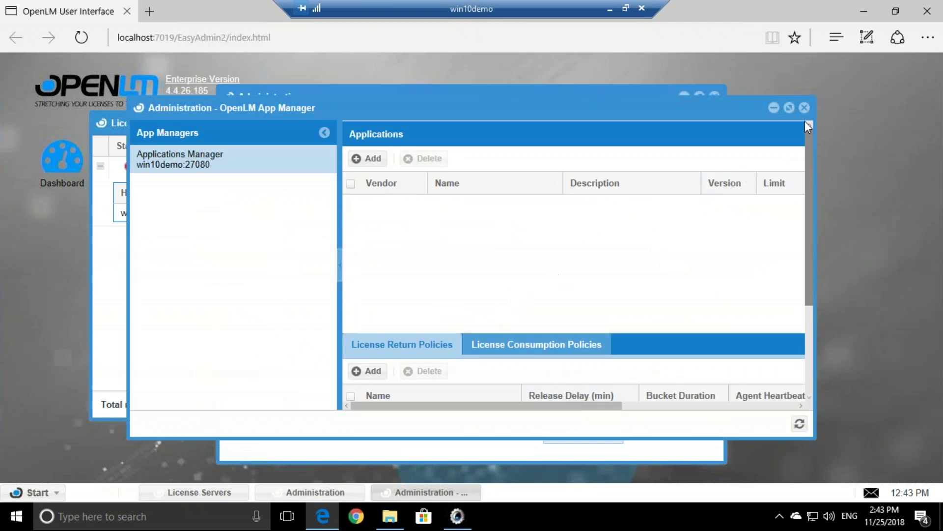
# - Maximize the App Manager window and add an application row with vendor adskflex and name acad
pyautogui.click(789, 108)
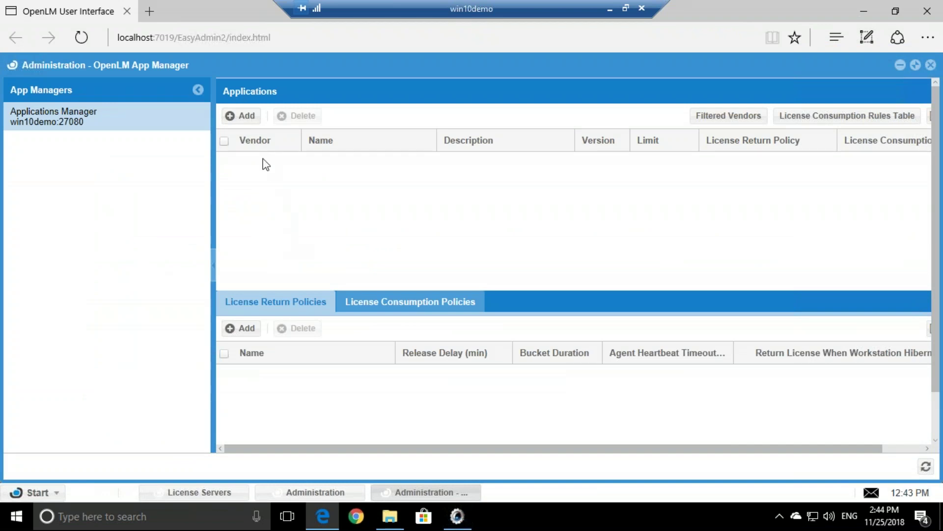
pyautogui.click(244, 117)
pyautogui.press('Return')
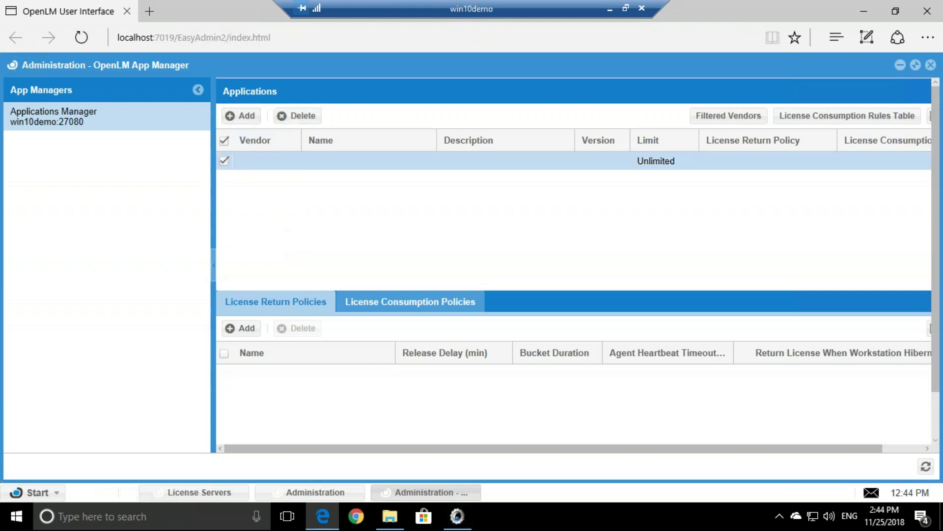
pyautogui.click(256, 161)
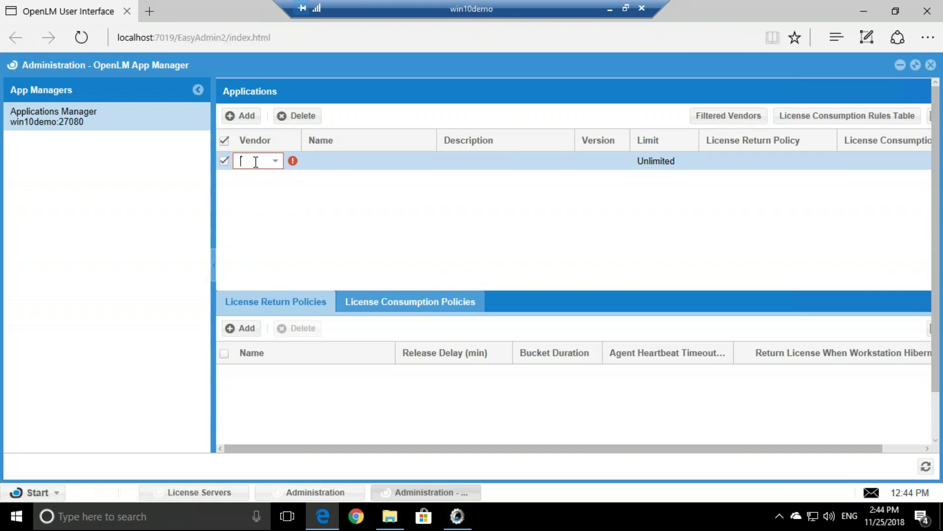
pyautogui.write('adskflex')
pyautogui.click(327, 166)
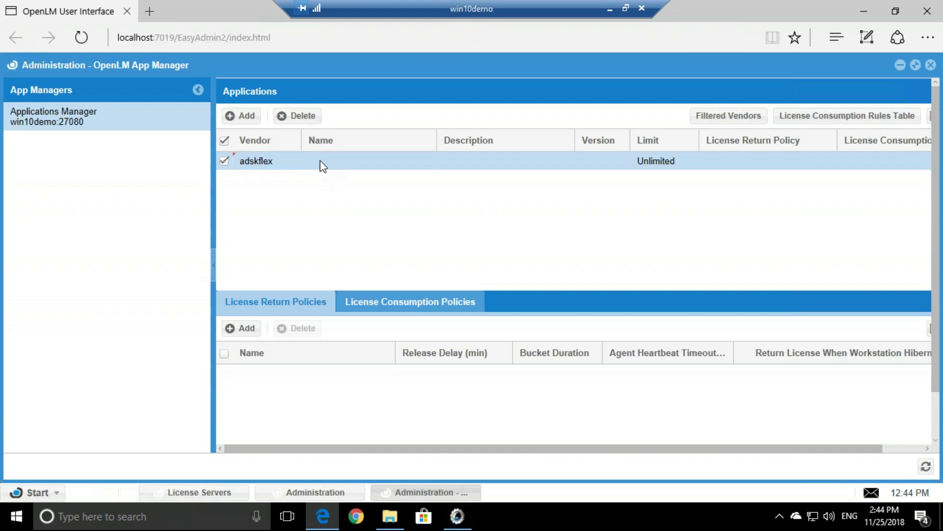
pyautogui.click(320, 164)
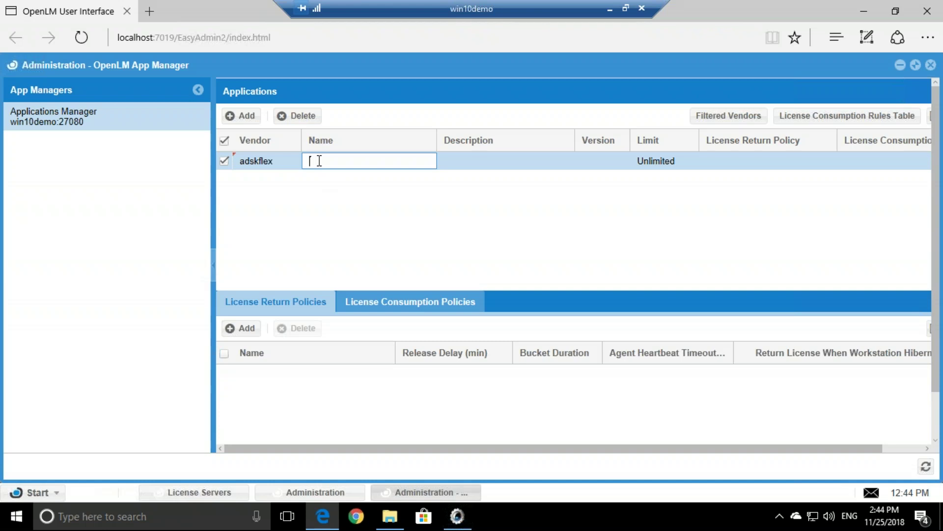
pyautogui.write('acad')
# - Give the acad application description AutoCAD, version 2017 and limit 1, then save it
pyautogui.click(477, 160)
pyautogui.click(478, 160)
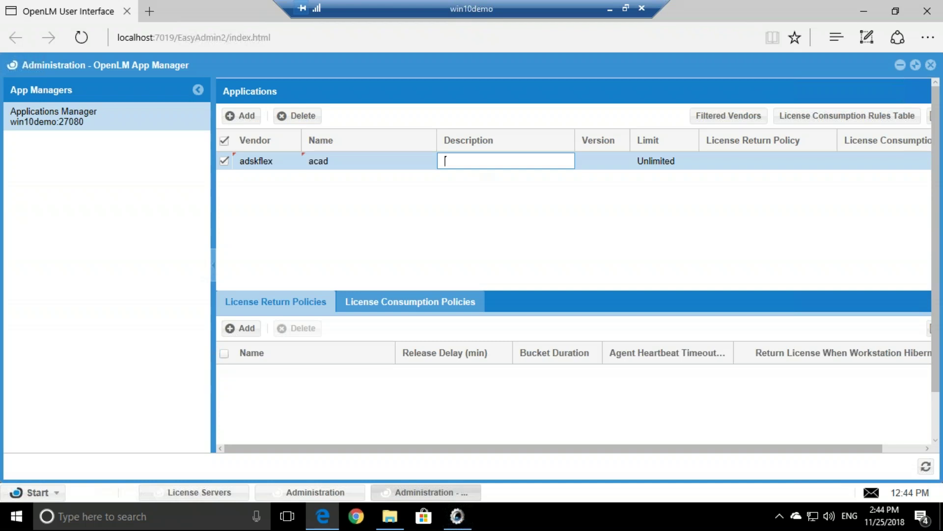
pyautogui.write('AutoCad')
pyautogui.press('BackSpace')
pyautogui.press('BackSpace')
pyautogui.write('AD')
pyautogui.click(549, 192)
pyautogui.click(597, 160)
pyautogui.write('2')
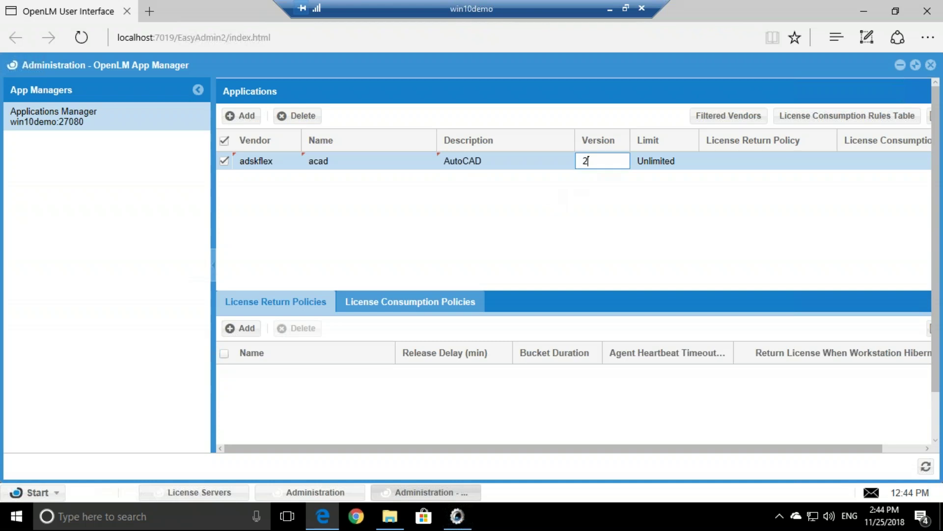
pyautogui.write('017')
pyautogui.click(659, 162)
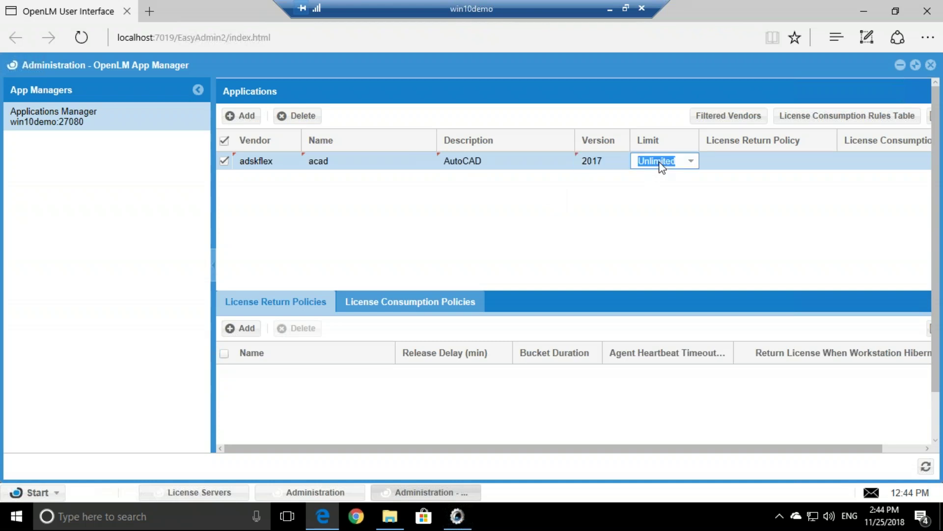
pyautogui.write('1')
pyautogui.click(658, 185)
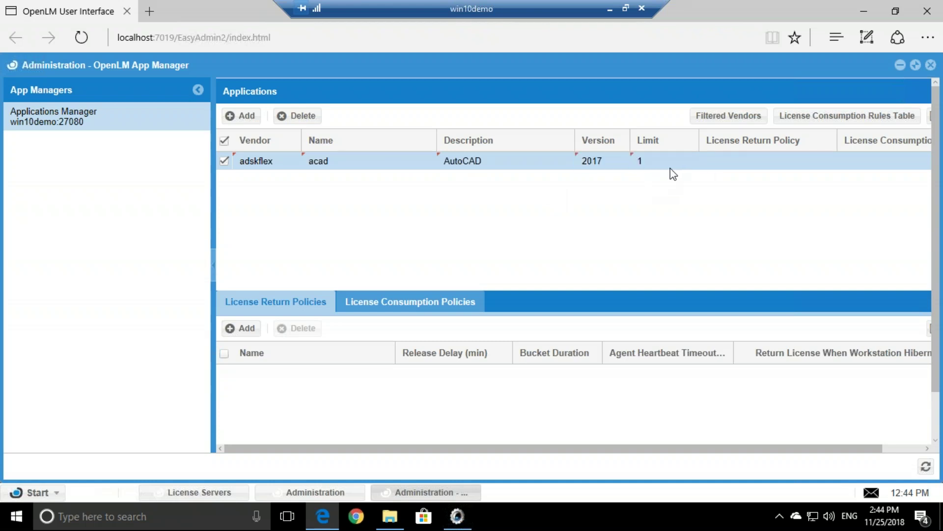
pyautogui.moveTo(637, 448); pyautogui.dragTo(686, 456)
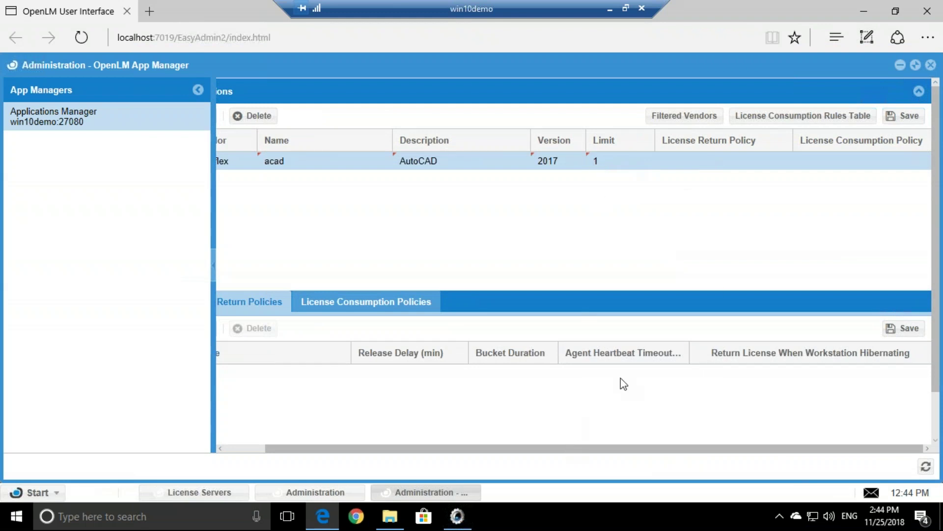
pyautogui.click(906, 118)
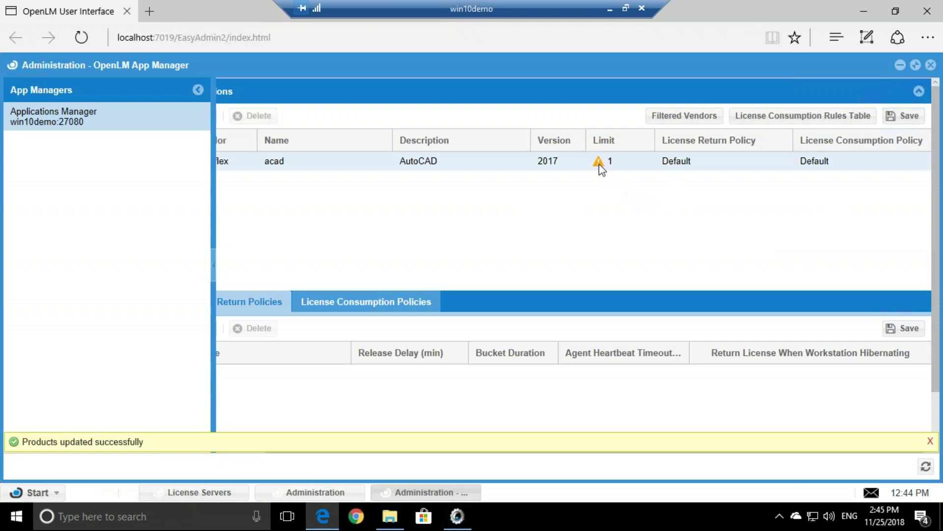
pyautogui.moveTo(600, 164)
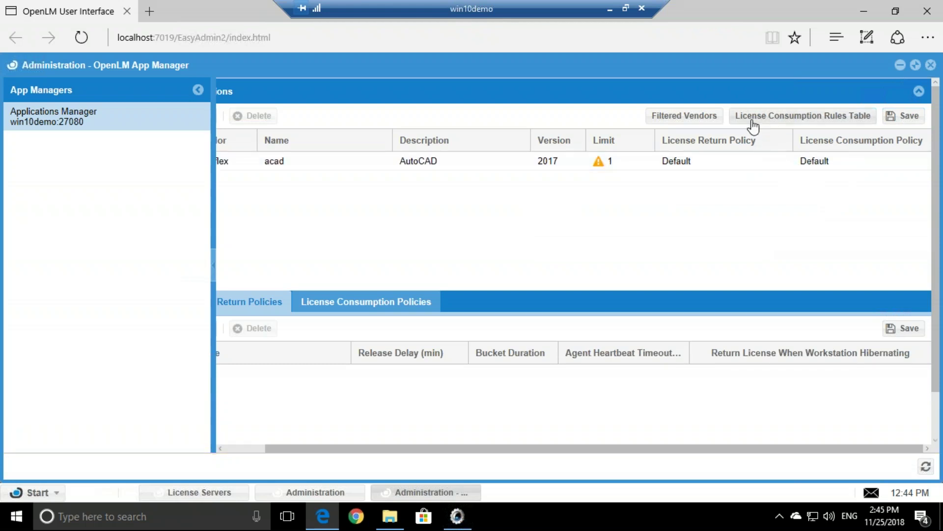
# - Clear the Deny action on the Everyone consumption rule and save the rules table
pyautogui.click(855, 122)
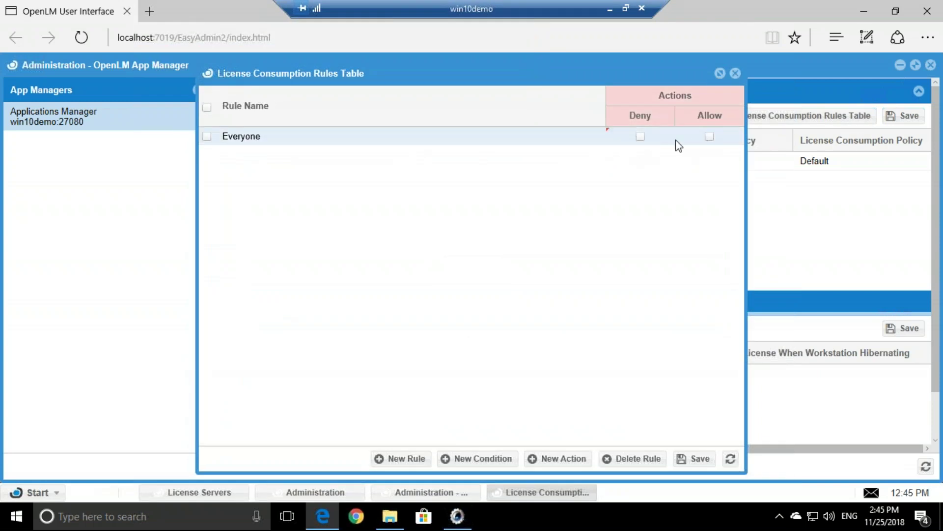
pyautogui.click(641, 137)
pyautogui.click(641, 136)
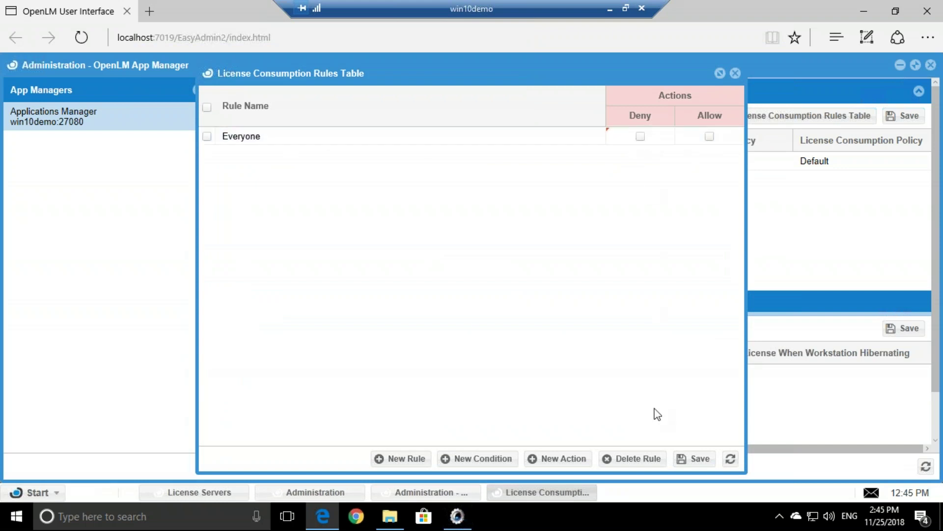
pyautogui.click(695, 462)
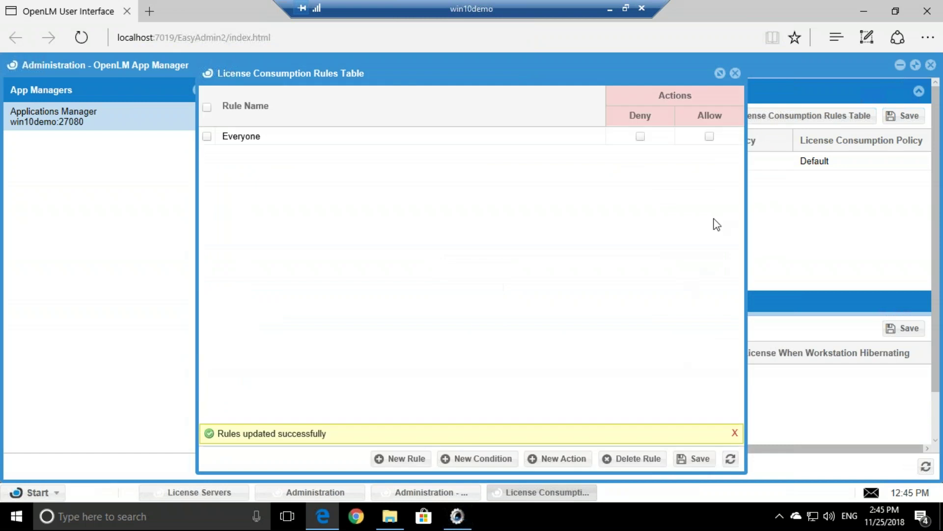
# - Close the rules table, refresh the applications and policies lists, and close App Manager
pyautogui.click(736, 74)
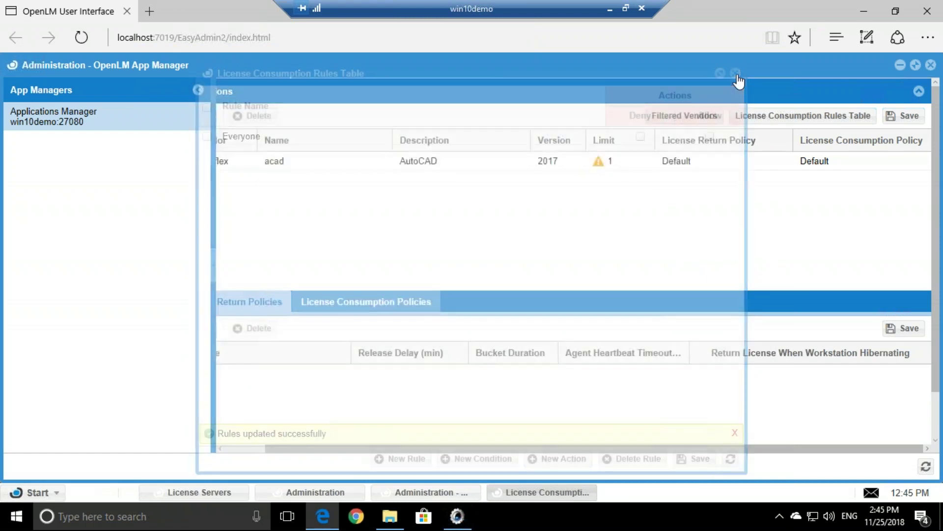
pyautogui.click(926, 466)
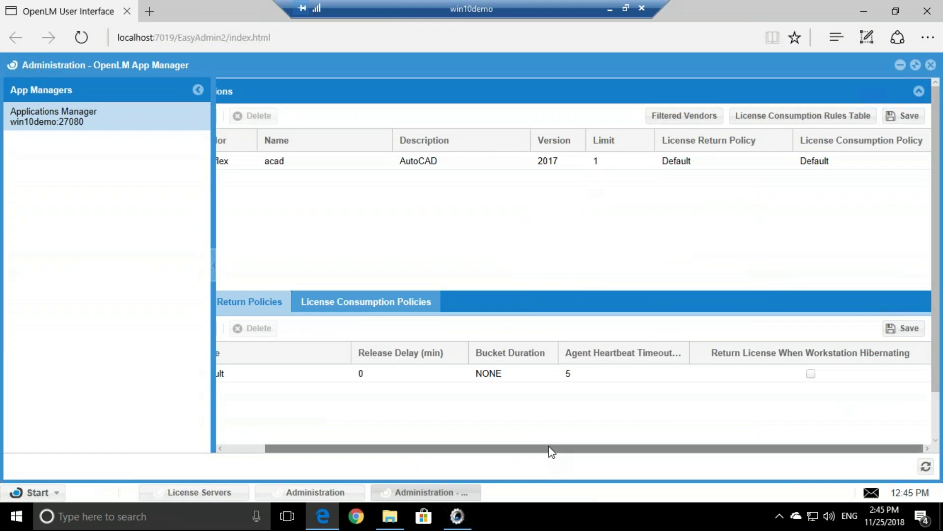
pyautogui.moveTo(549, 448); pyautogui.dragTo(504, 449)
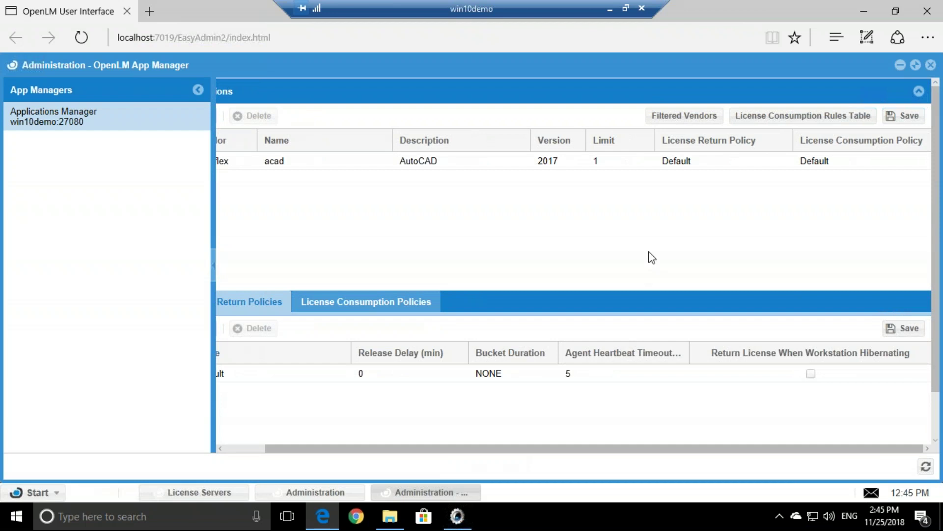
pyautogui.click(931, 65)
# - Check the Applications Manager licenses, then minimize the win10demo remote session to the local desktop
pyautogui.click(185, 323)
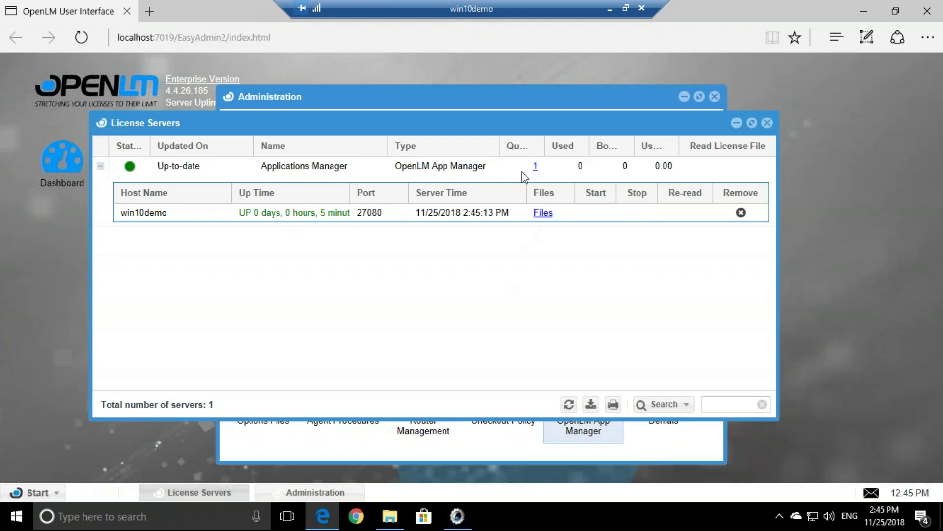
pyautogui.click(536, 168)
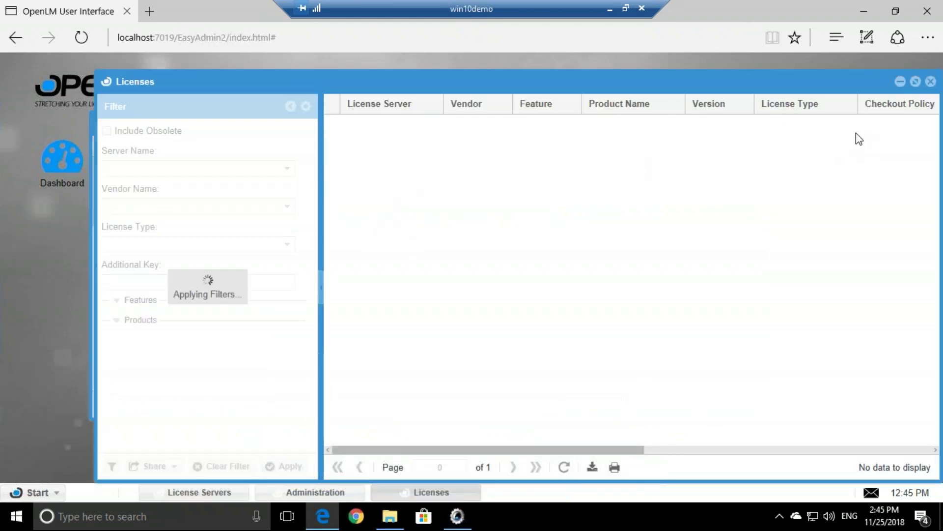
pyautogui.click(931, 82)
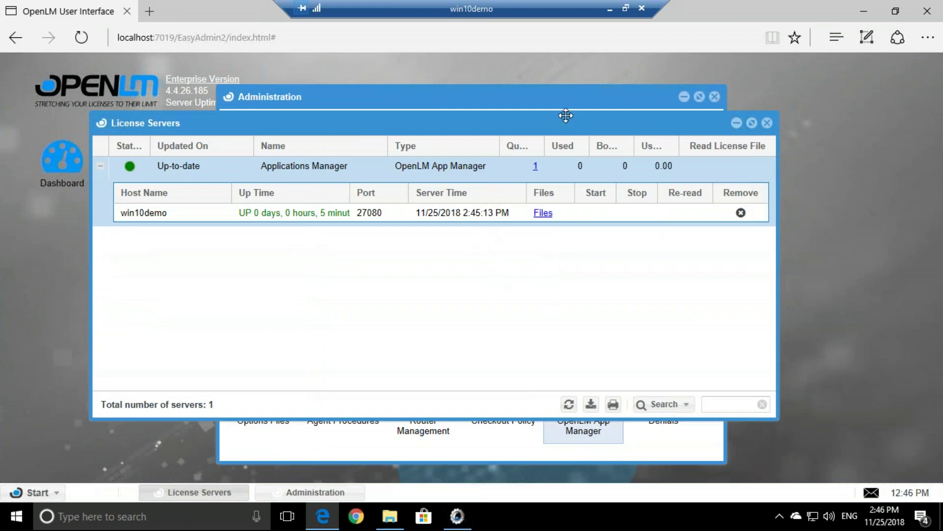
pyautogui.click(610, 10)
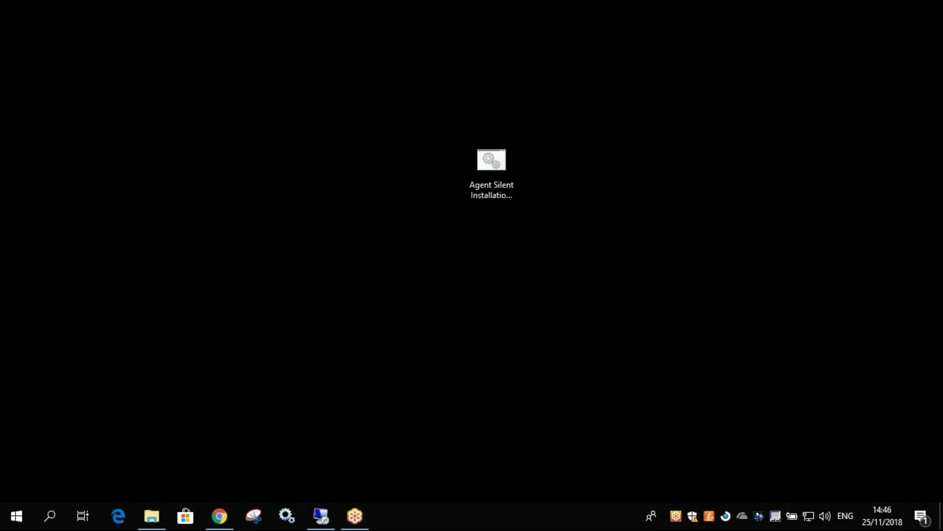
# - Launch AutoCAD 2017 from a desktop shortcut, minimize it, and return to the remote OpenLM session
pyautogui.moveTo(205, 364); pyautogui.dragTo(410, 289)
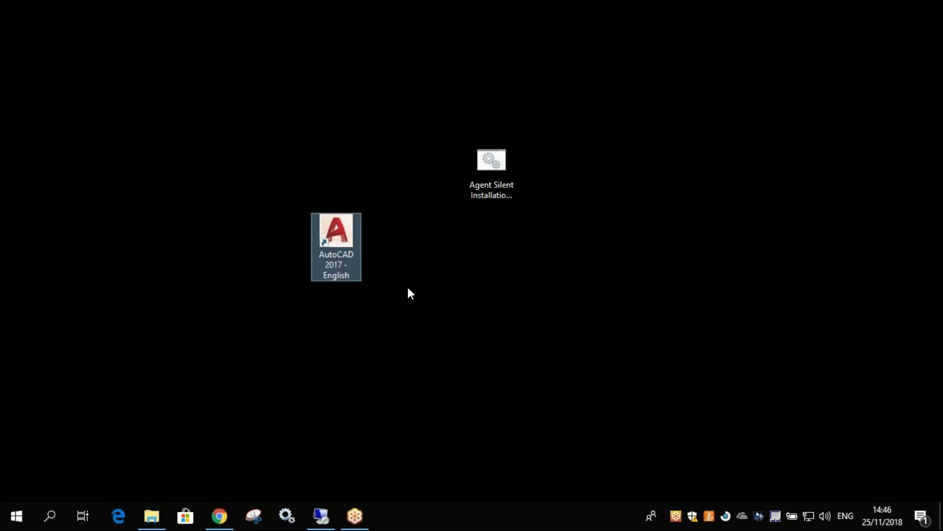
pyautogui.doubleClick(342, 232)
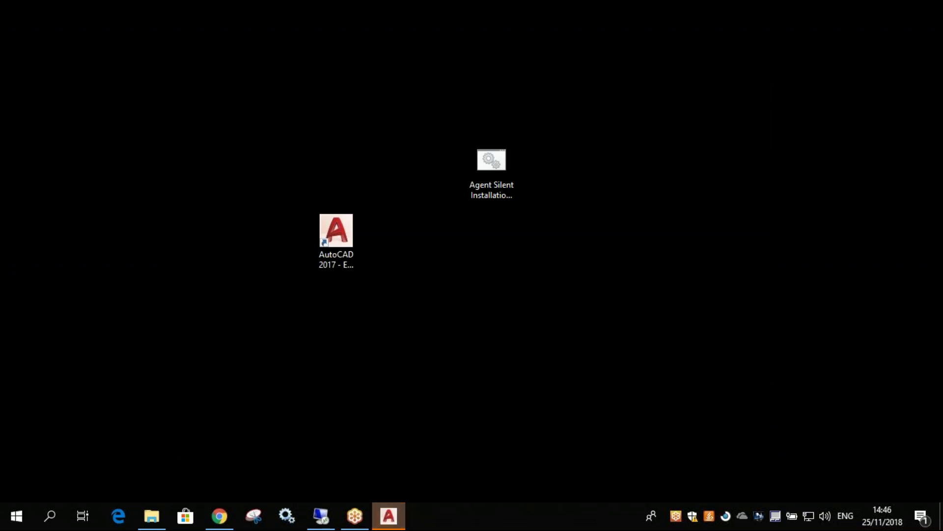
pyautogui.click(388, 515)
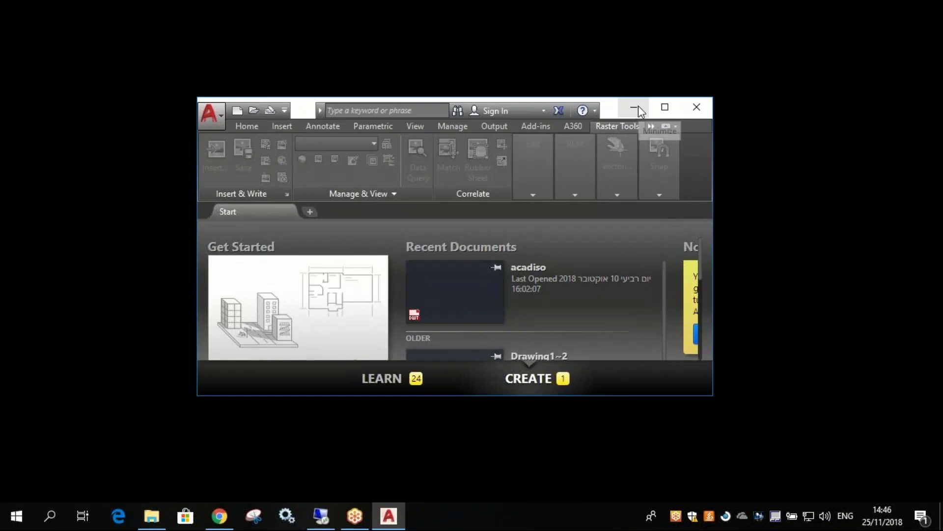
pyautogui.click(635, 108)
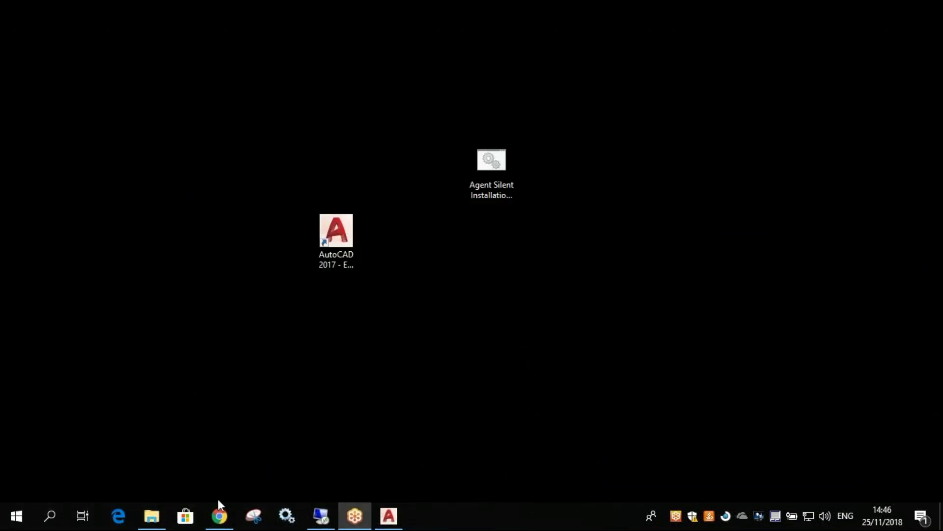
pyautogui.click(321, 515)
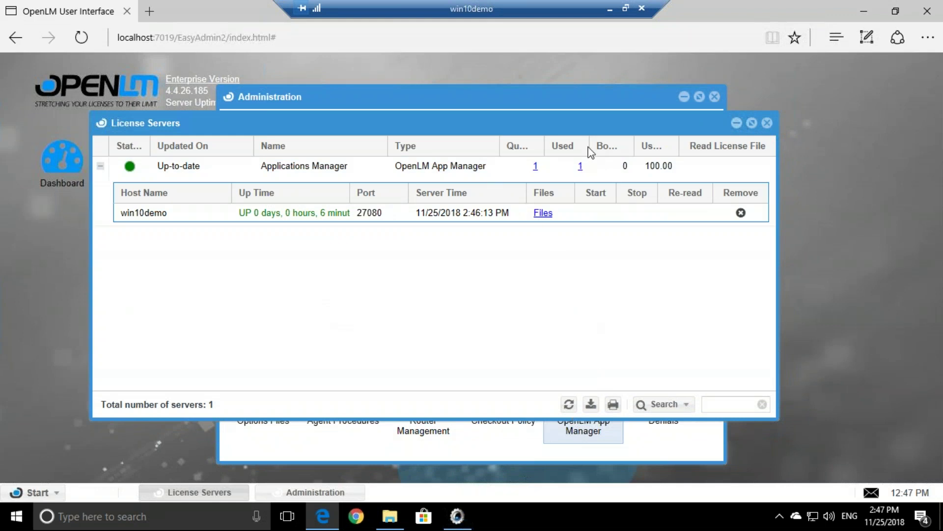
# - Widen the Quantity, Used and Borrowed columns and list the one acad AutoCAD 2017 license in use
pyautogui.moveTo(600, 150); pyautogui.dragTo(546, 152)
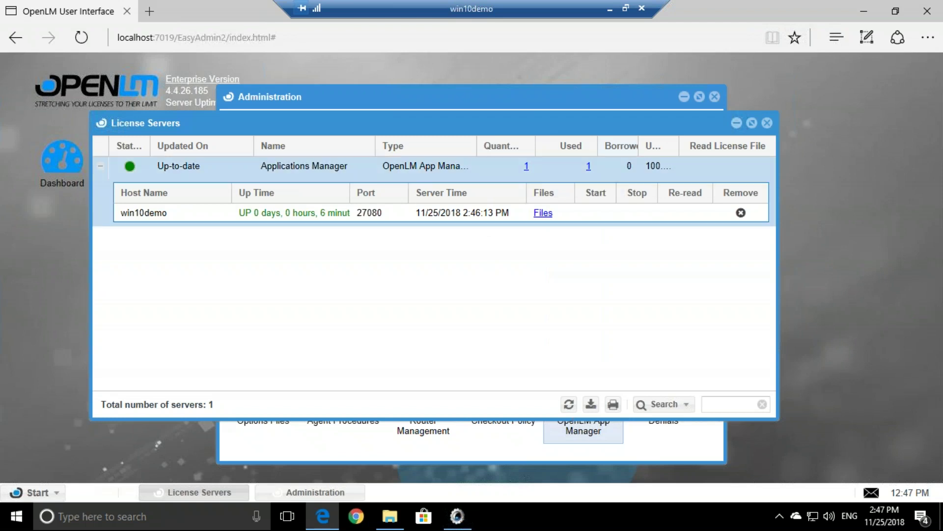
pyautogui.click(588, 166)
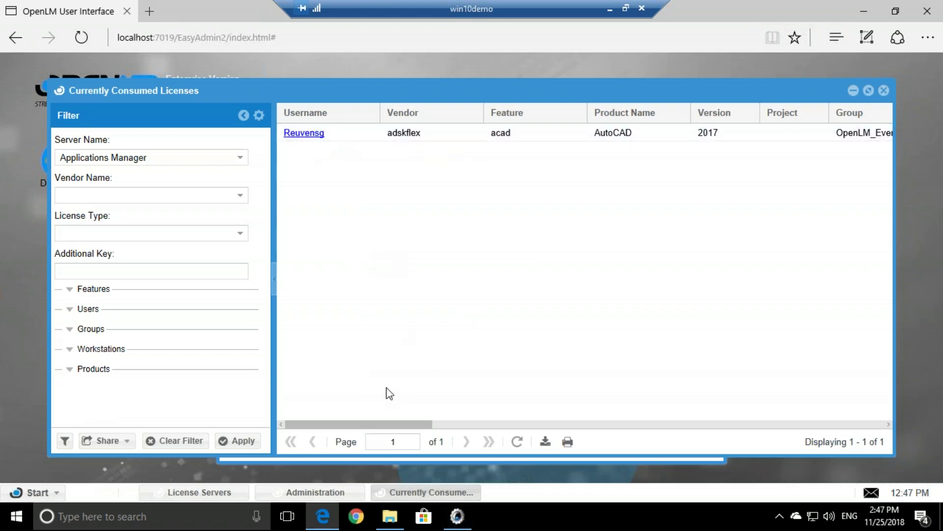
pyautogui.moveTo(378, 429)
pyautogui.mouseDown()
pyautogui.moveTo(820, 431)
pyautogui.moveTo(371, 423)
pyautogui.mouseUp()
# - Close the consumed-licenses list and open Process Features from the administration tools
pyautogui.click(885, 91)
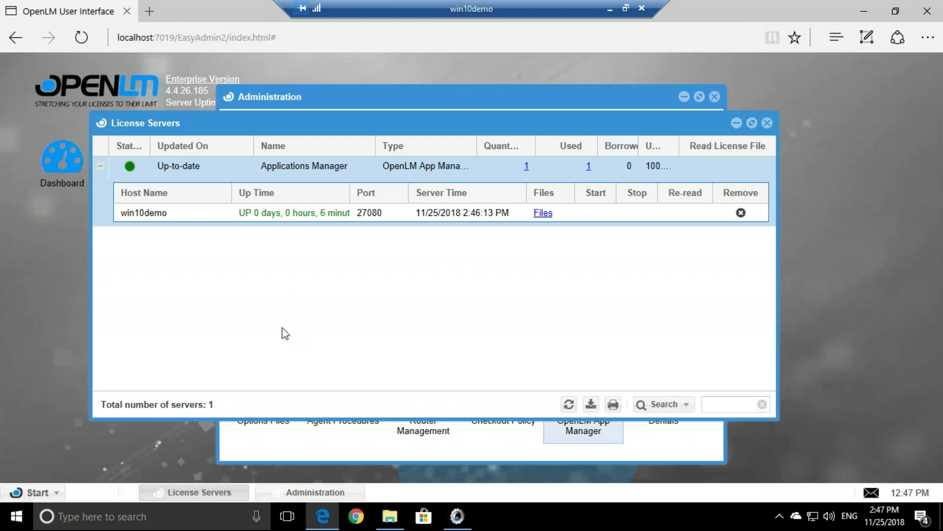
pyautogui.click(292, 452)
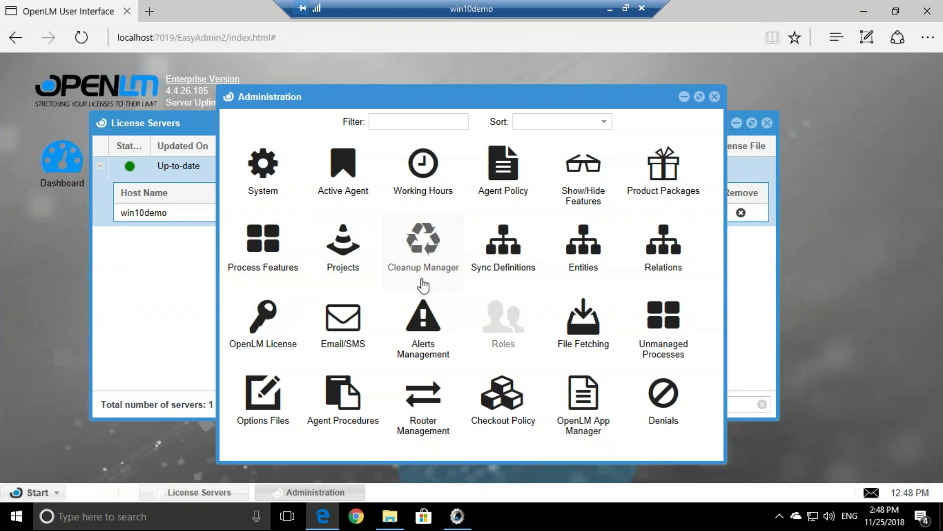
pyautogui.click(44, 495)
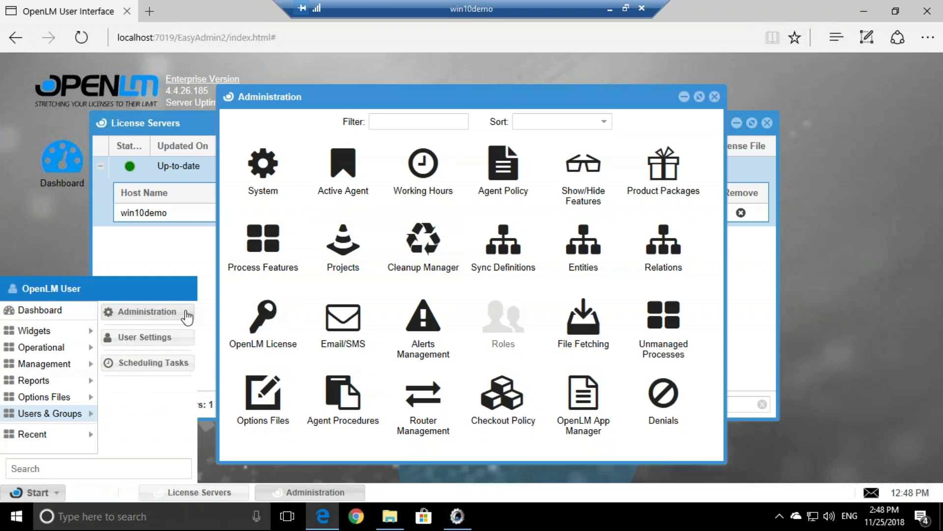
pyautogui.click(269, 254)
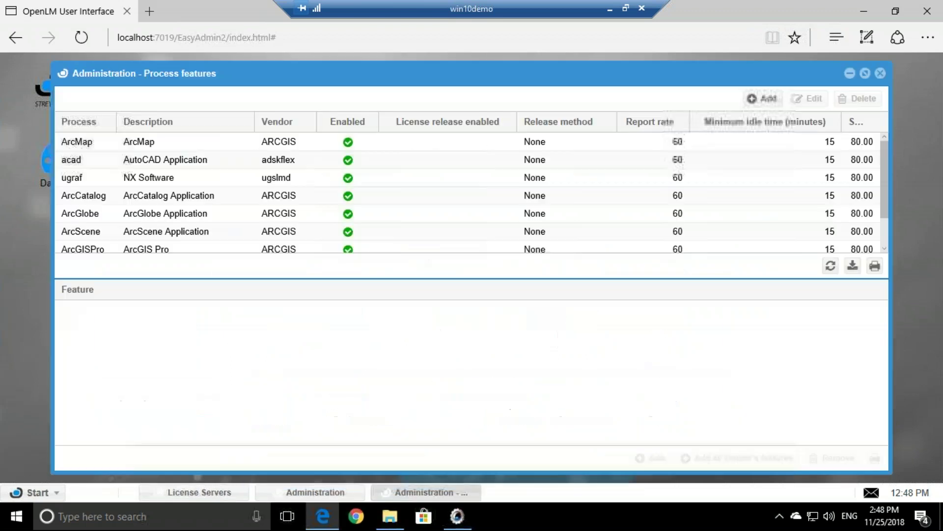
# - Attach all adskflex vendor features to the acad process and confirm
pyautogui.click(92, 161)
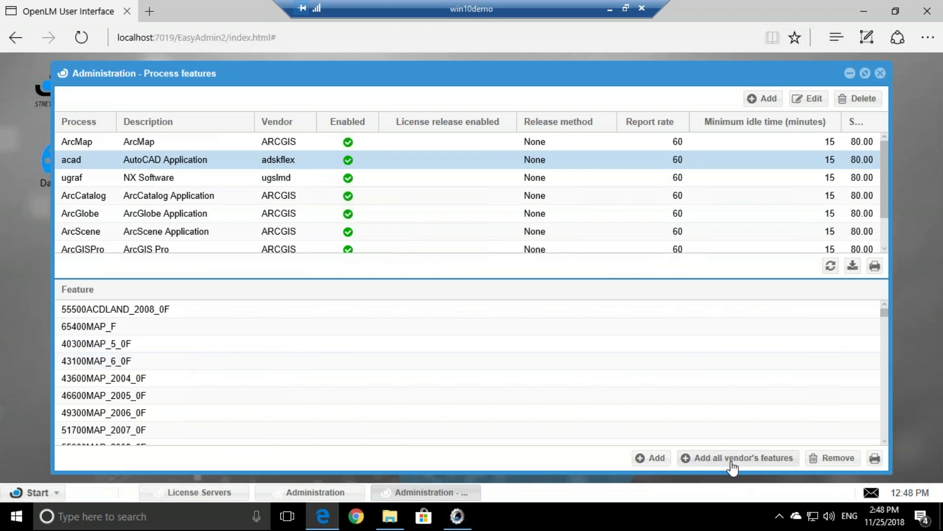
pyautogui.click(778, 458)
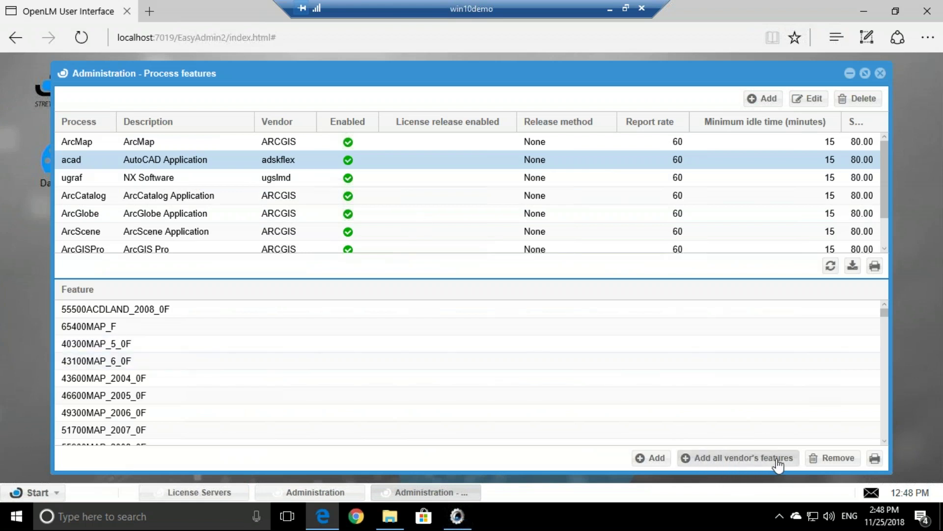
pyautogui.click(442, 306)
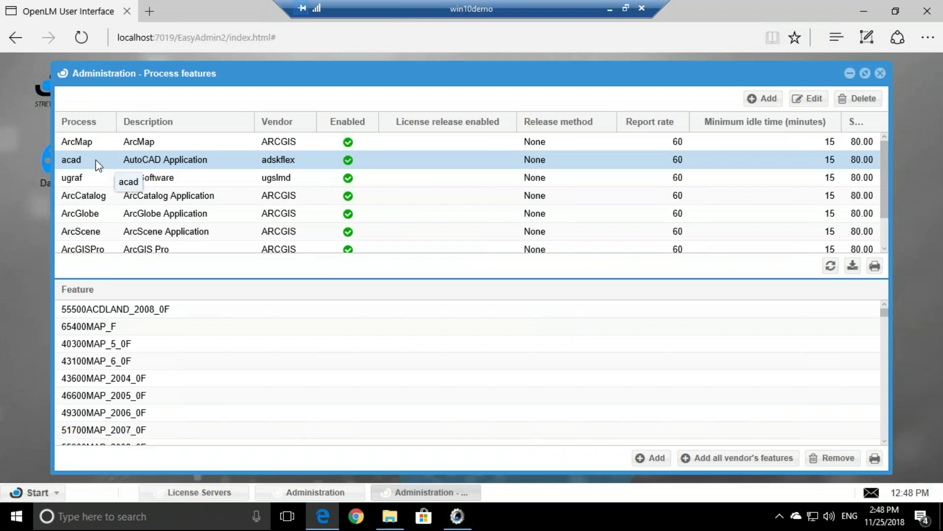
# - Enable idle/active period tracking on acad with a 1-minute idle threshold and save
pyautogui.doubleClick(82, 165)
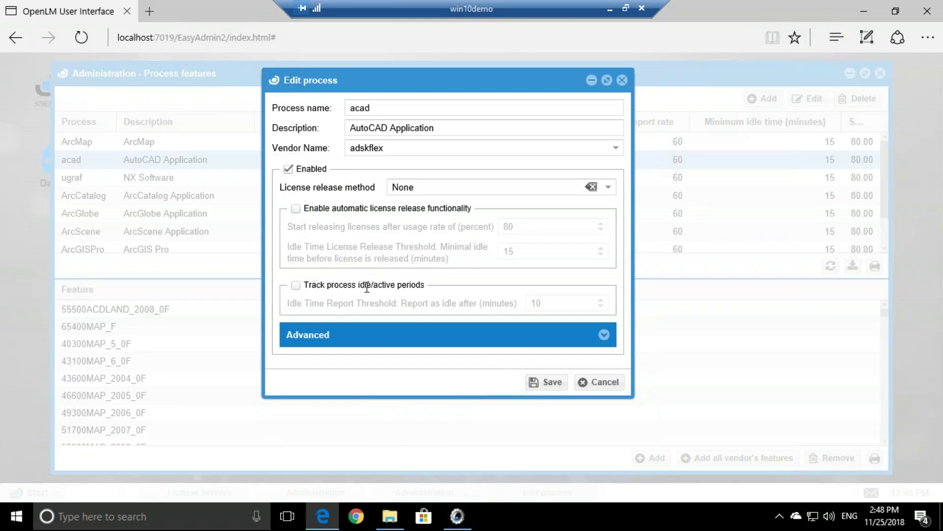
pyautogui.click(308, 284)
pyautogui.click(535, 304)
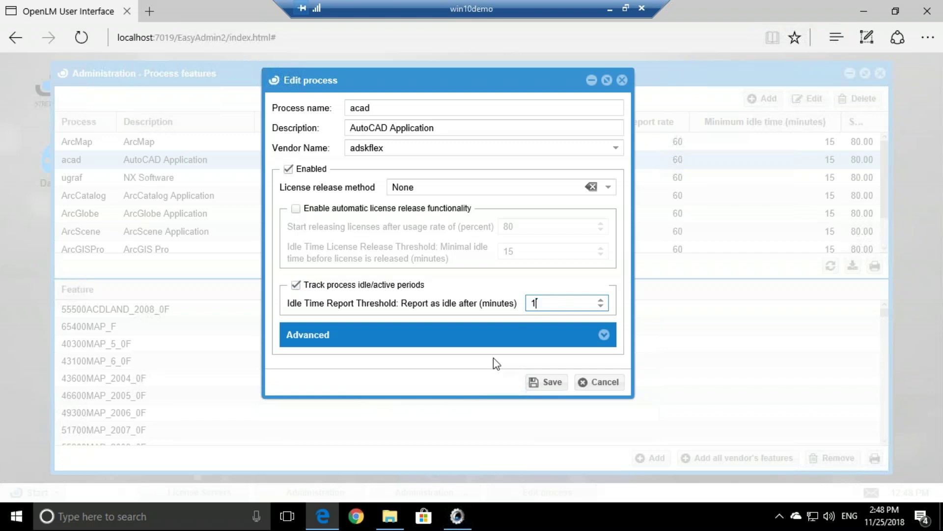
pyautogui.doubleClick(532, 302)
pyautogui.click(538, 386)
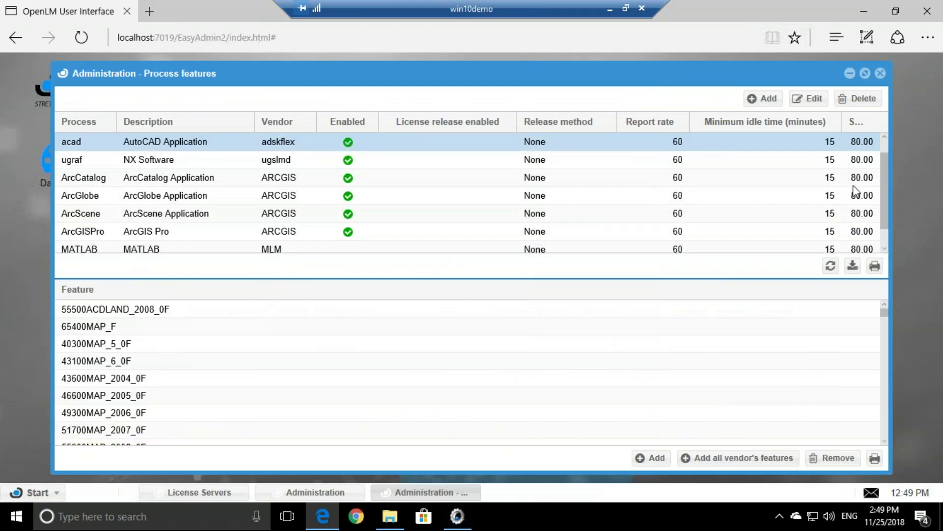
# - Close Process features and Administration, reopen consumed licenses, and scroll to the 00:00:59 idle period
pyautogui.click(880, 73)
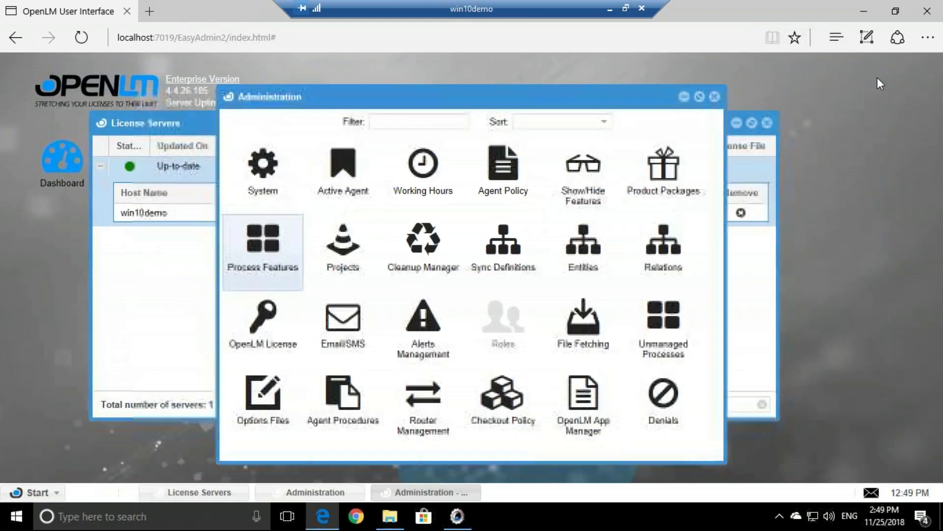
pyautogui.click(716, 96)
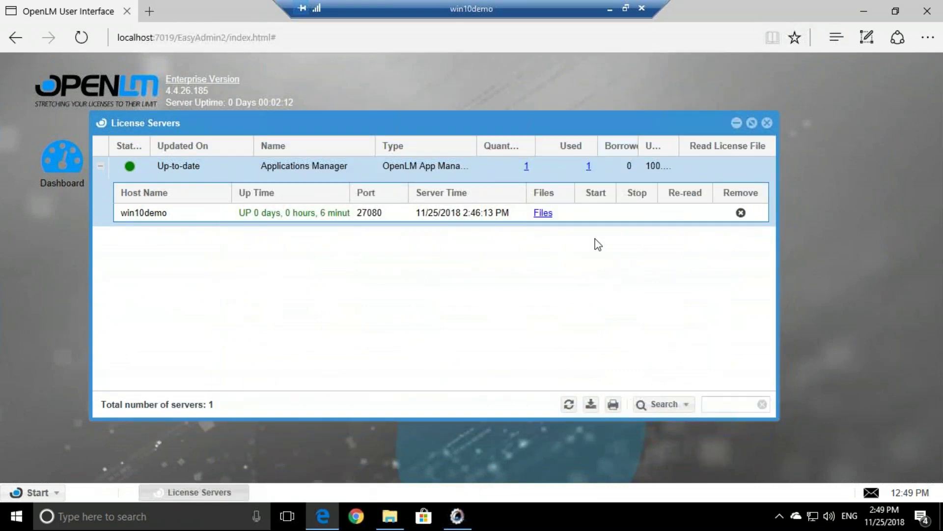
pyautogui.click(588, 167)
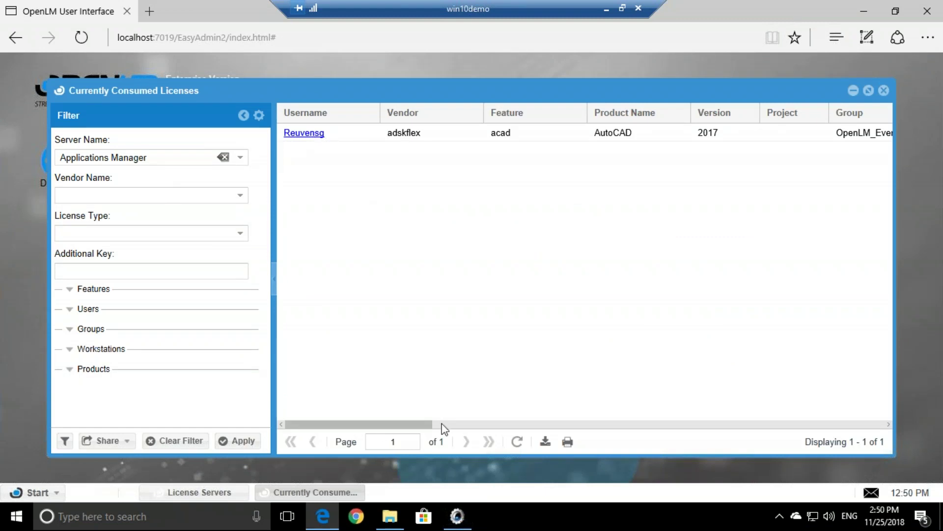
pyautogui.moveTo(443, 430); pyautogui.dragTo(884, 421)
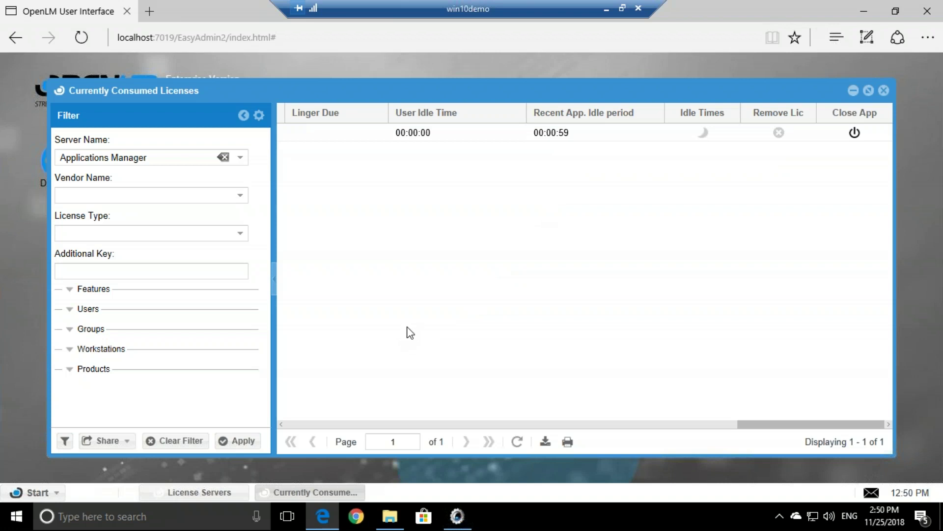
pyautogui.click(52, 494)
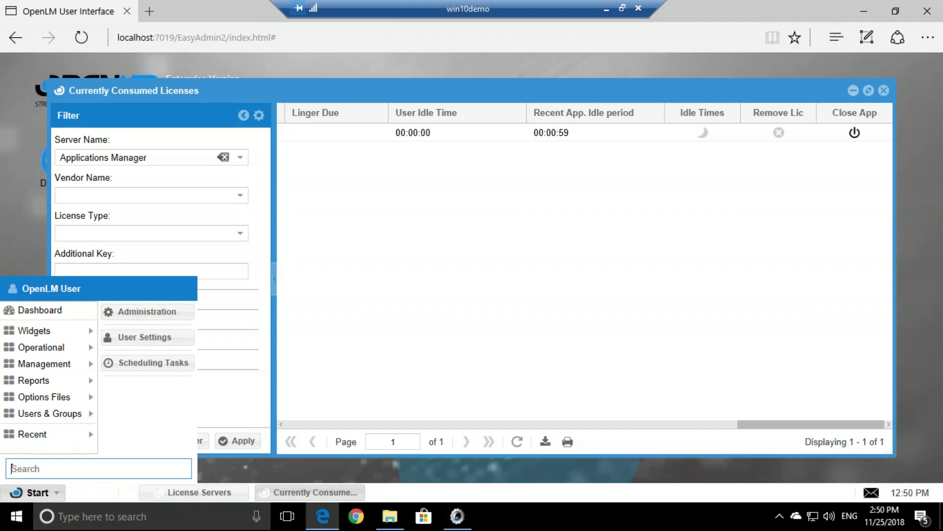
# - Open the OpenLM App Manager settings and its License Consumption Rules Table with the Everyone rule
pyautogui.click(147, 311)
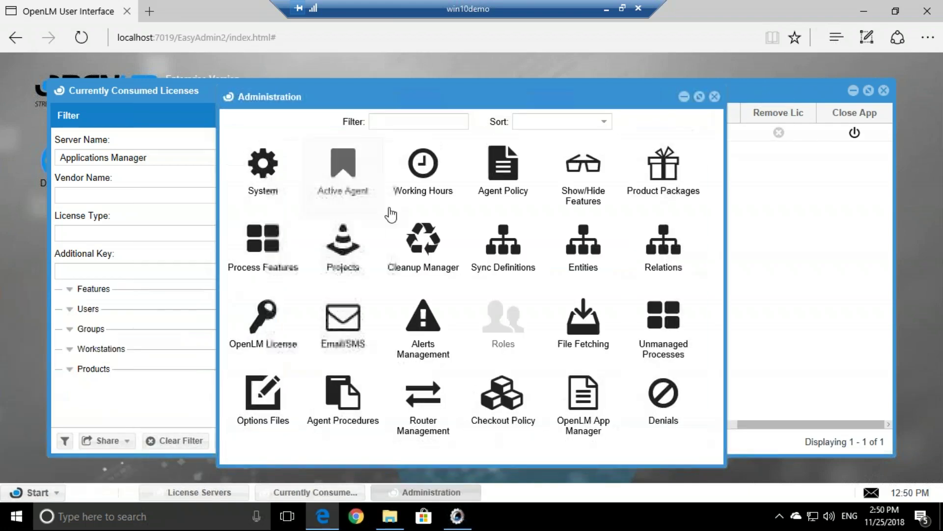
pyautogui.click(589, 415)
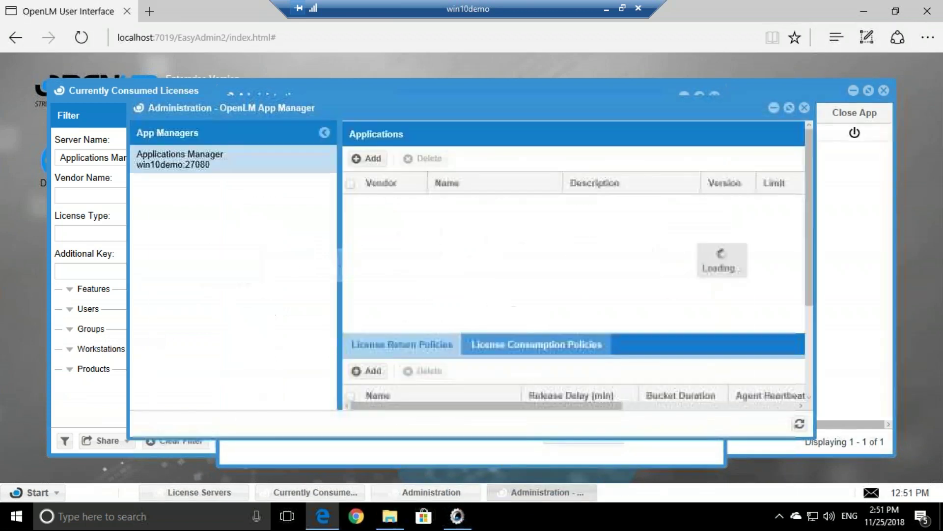
pyautogui.moveTo(585, 407); pyautogui.dragTo(766, 408)
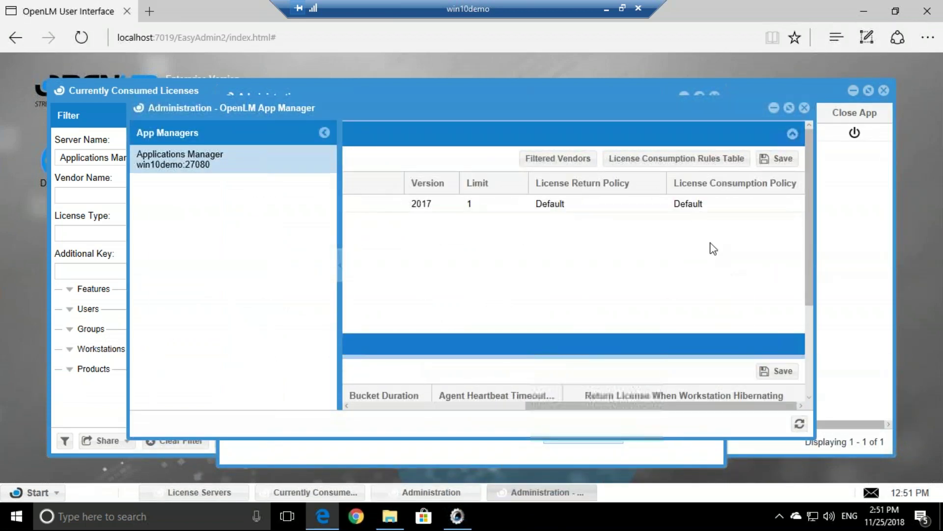
pyautogui.click(669, 159)
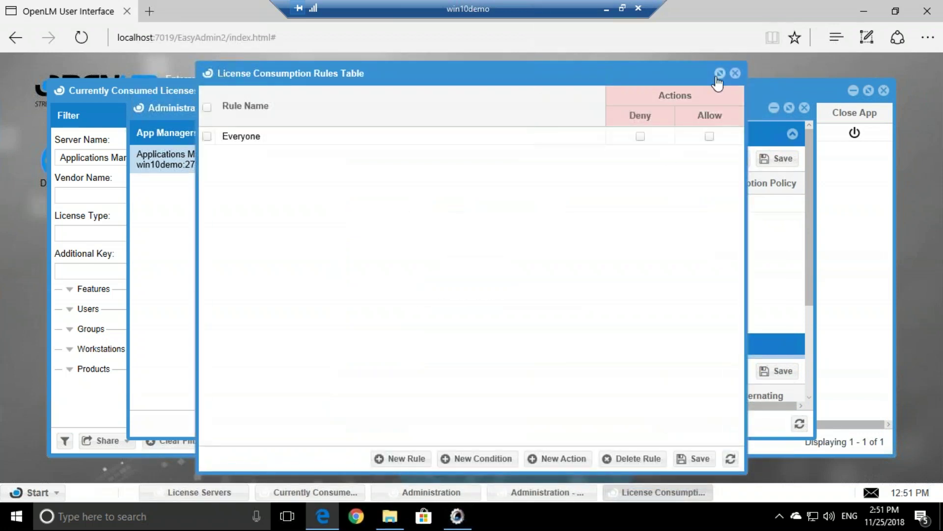
# - Add a consumption-rule condition: time after 09:00
pyautogui.click(459, 458)
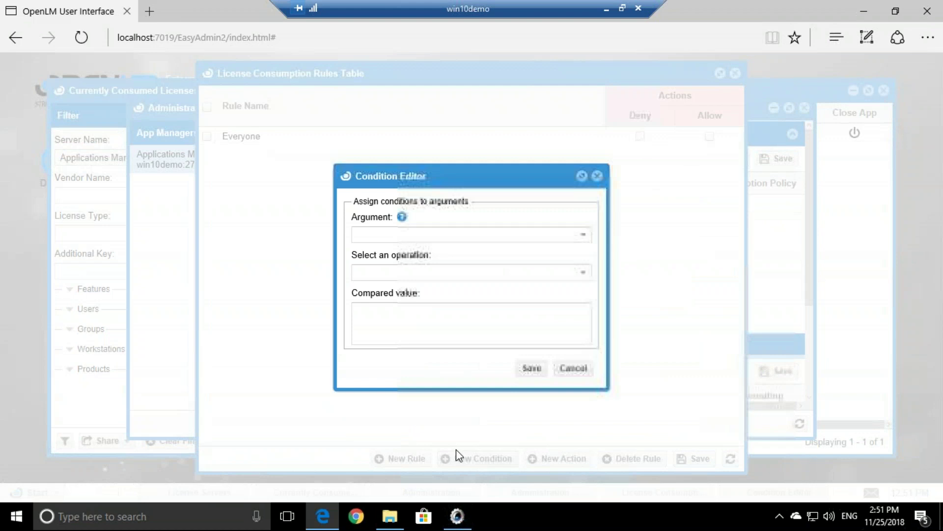
pyautogui.click(584, 236)
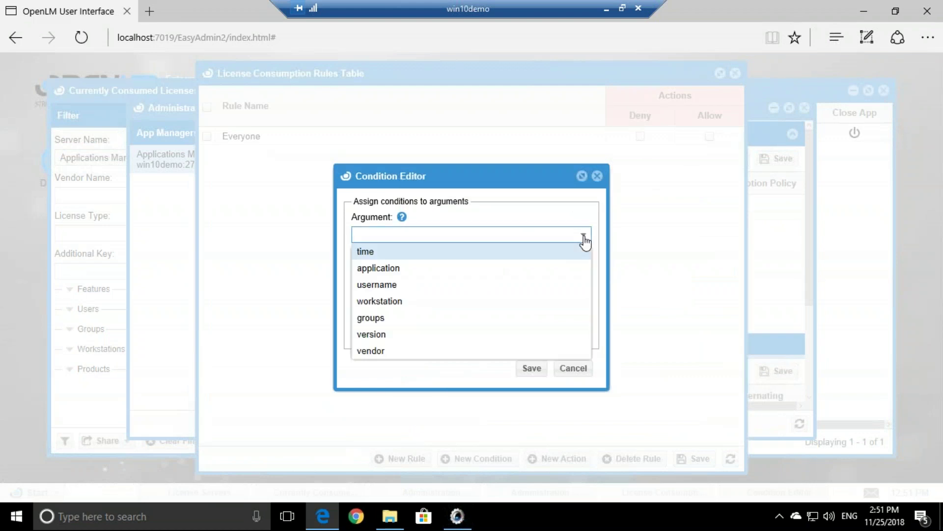
pyautogui.click(377, 252)
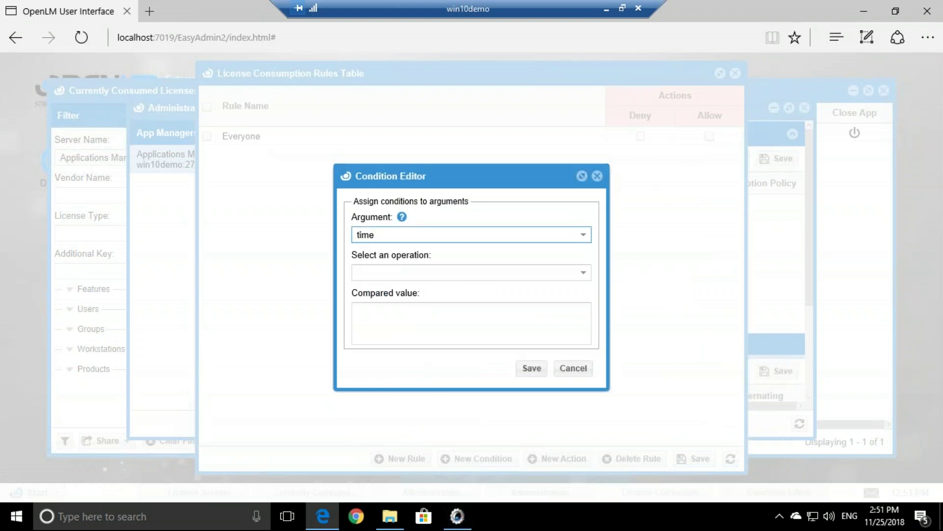
pyautogui.click(508, 270)
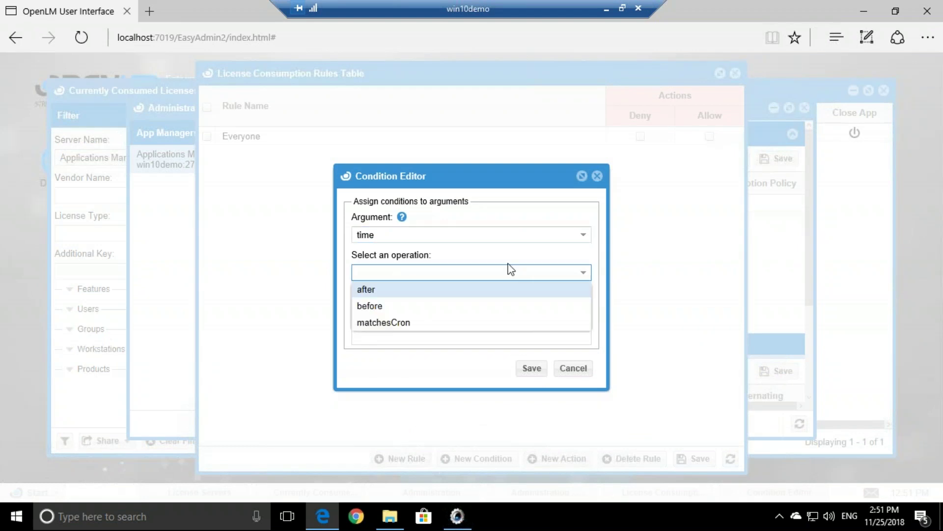
pyautogui.click(378, 294)
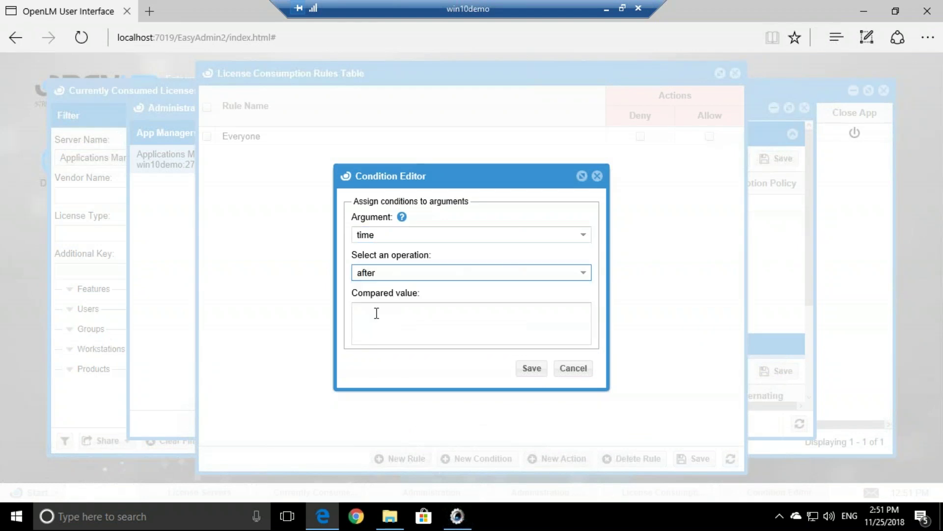
pyautogui.click(377, 314)
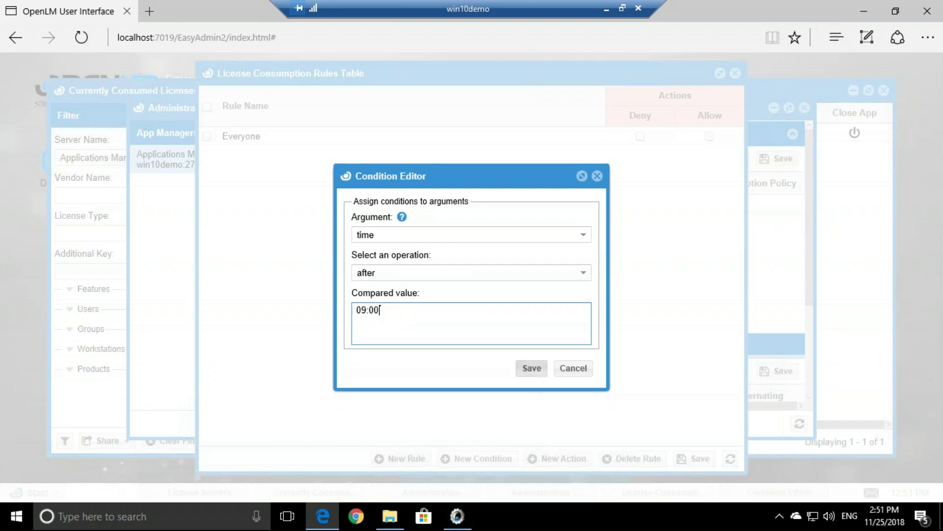
pyautogui.click(531, 368)
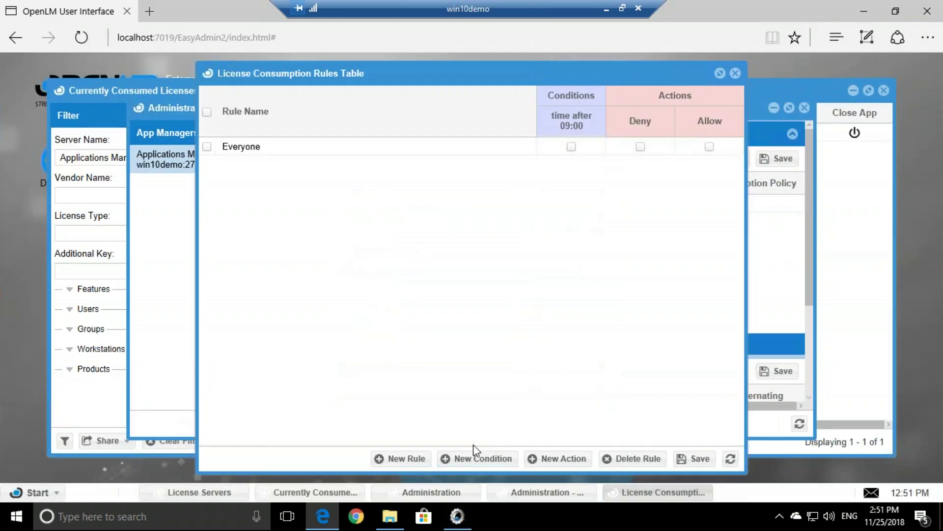
# - Add a second condition, time before 17:00, and tick Deny for the Everyone rule
pyautogui.click(469, 458)
pyautogui.click(422, 235)
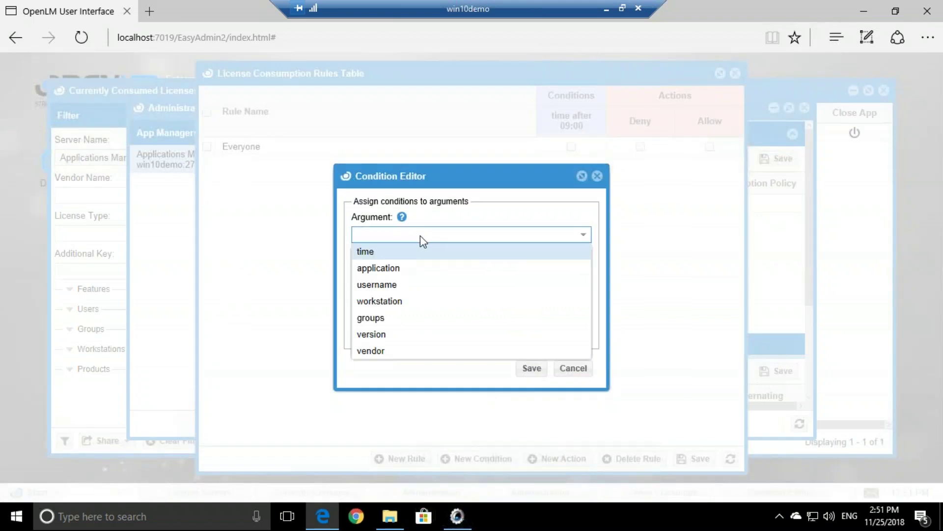
pyautogui.click(421, 234)
pyautogui.click(423, 236)
pyautogui.click(409, 251)
pyautogui.click(403, 273)
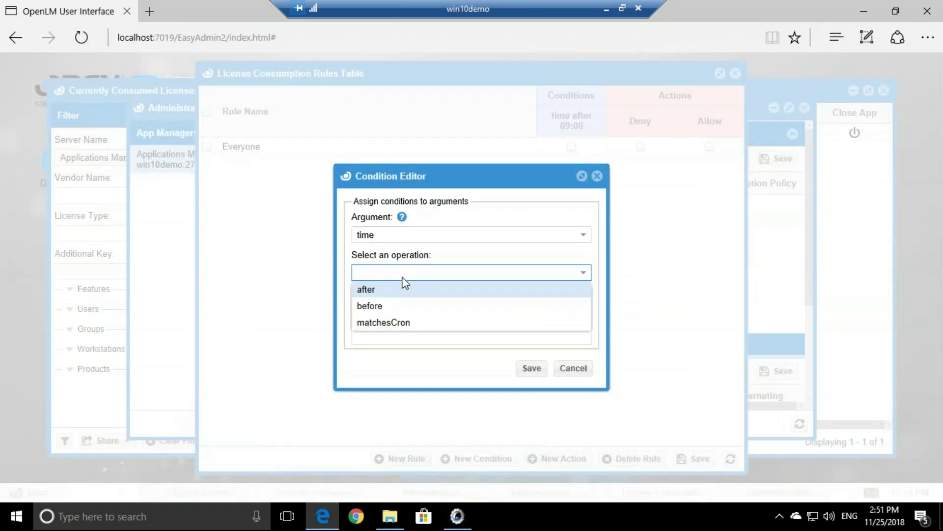
pyautogui.click(382, 308)
pyautogui.click(386, 319)
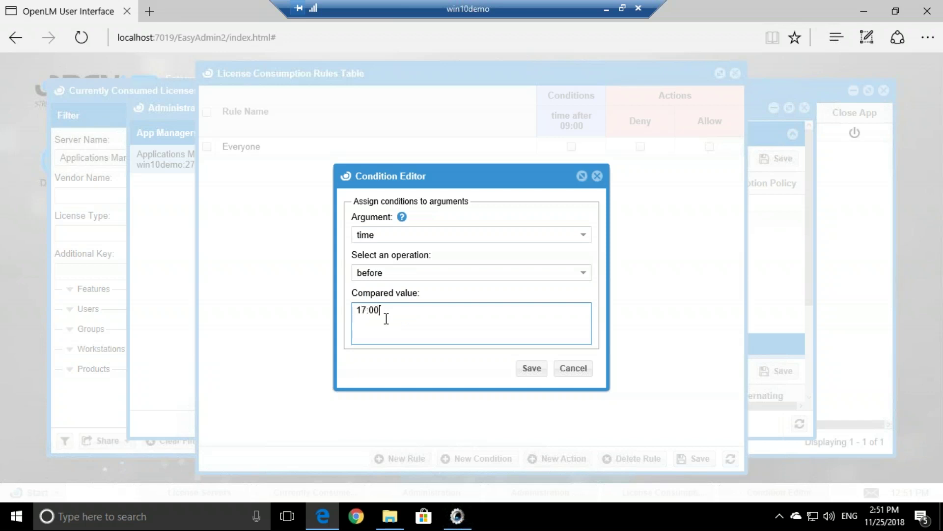
pyautogui.click(530, 368)
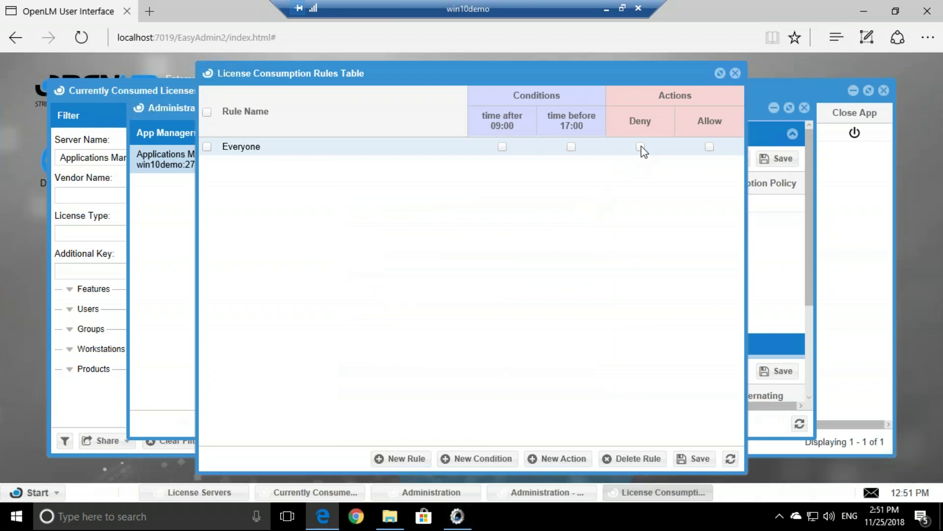
pyautogui.click(640, 146)
# - Apply the time after 09:00 condition to Everyone, save the rules, and minimize the remote session
pyautogui.click(502, 147)
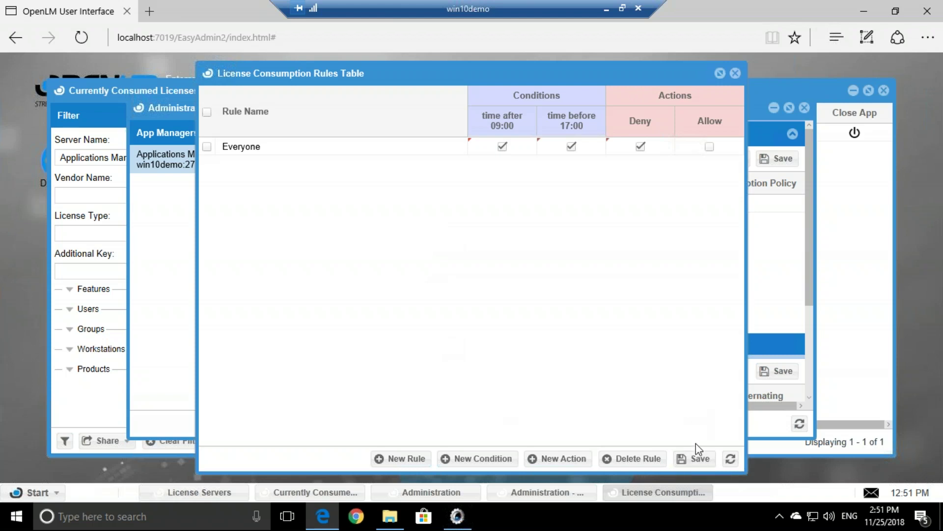
pyautogui.click(693, 458)
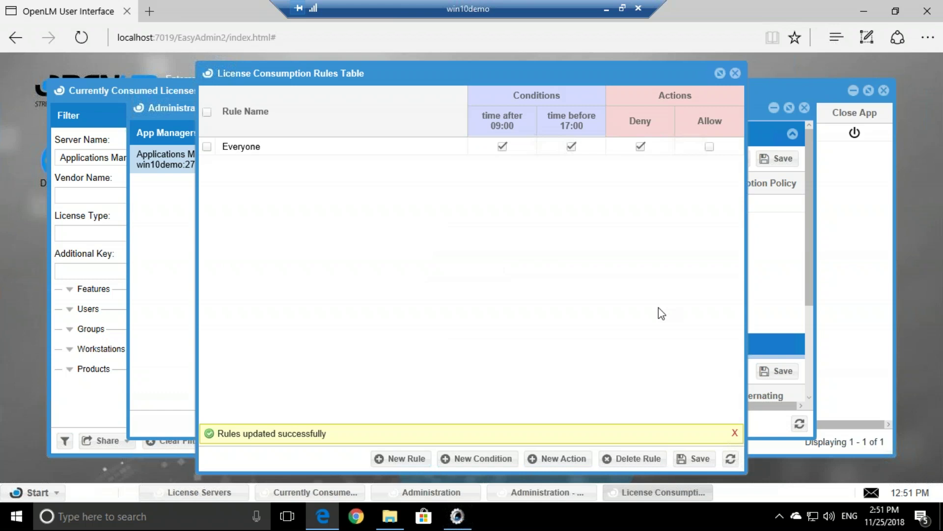
pyautogui.click(607, 8)
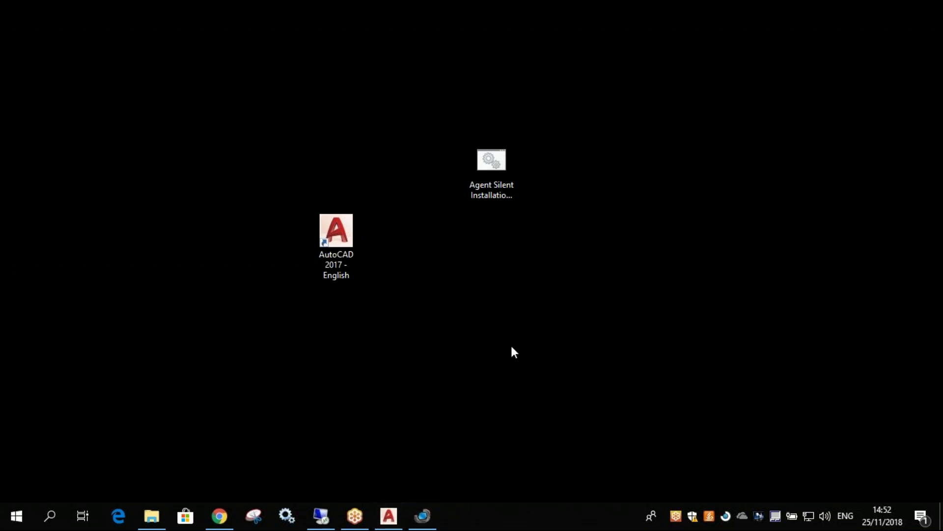
# - Close the running AutoCAD 2017, relaunch it from its desktop shortcut, and dismiss the access-denied error
pyautogui.click(388, 516)
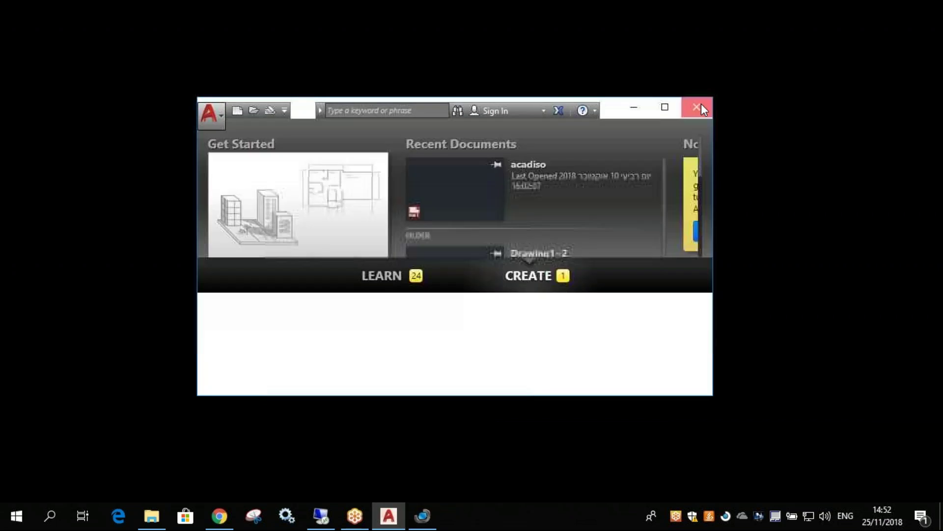
pyautogui.click(702, 109)
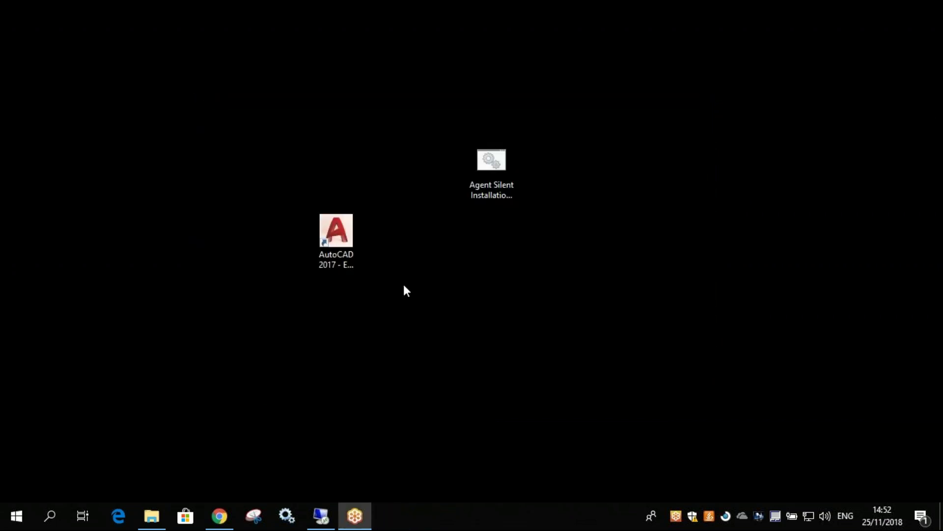
pyautogui.click(346, 237)
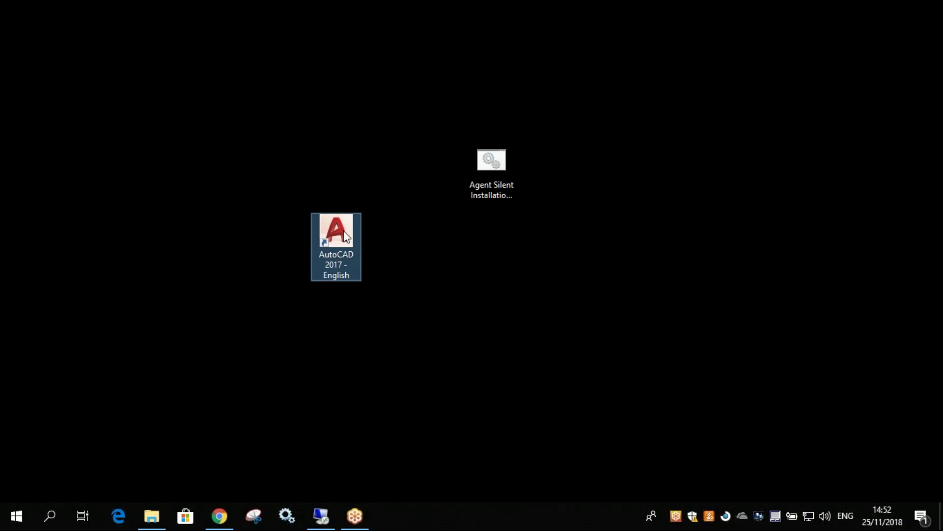
pyautogui.doubleClick(343, 236)
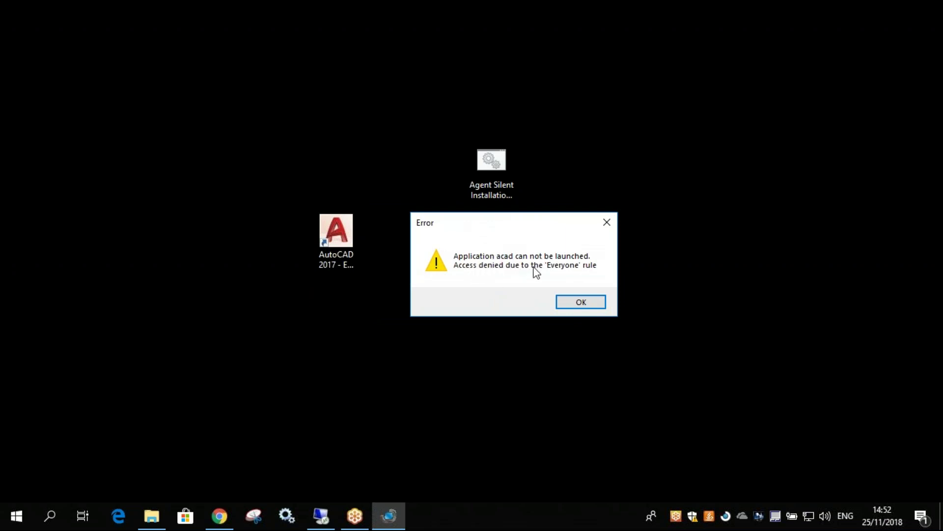
pyautogui.click(581, 307)
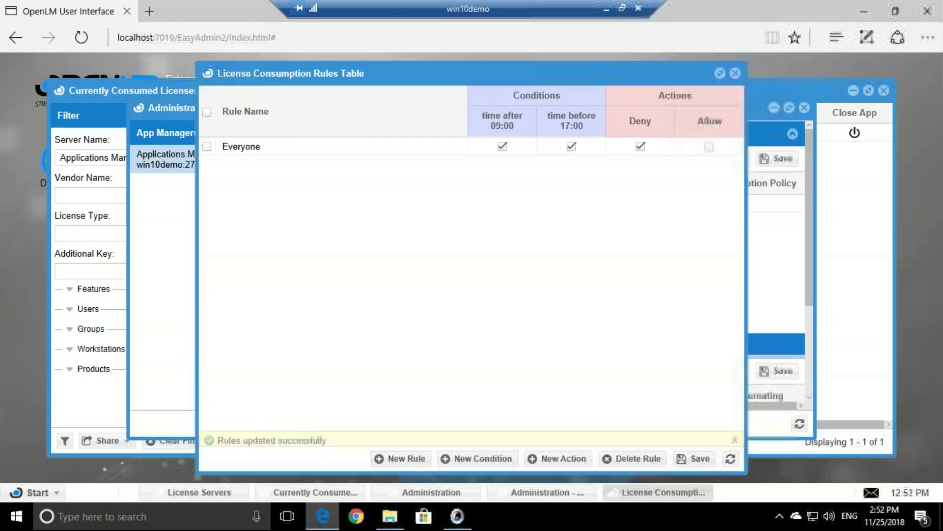
# - Change the Everyone rule's name to 'Rule 1' in the License Consumption Rules Table and save
pyautogui.click(253, 150)
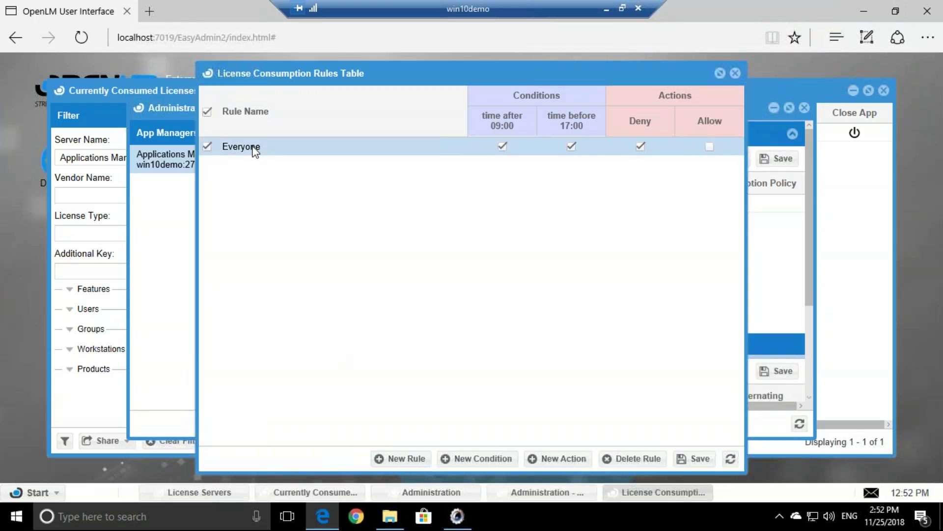
pyautogui.click(262, 152)
pyautogui.click(262, 150)
pyautogui.moveTo(271, 147); pyautogui.dragTo(222, 148)
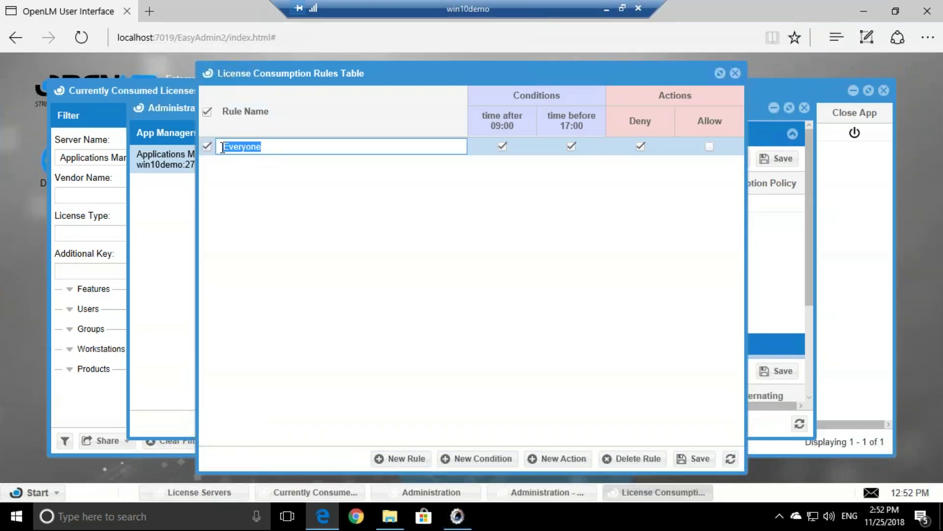
pyautogui.write('Rule 1')
pyautogui.click(339, 206)
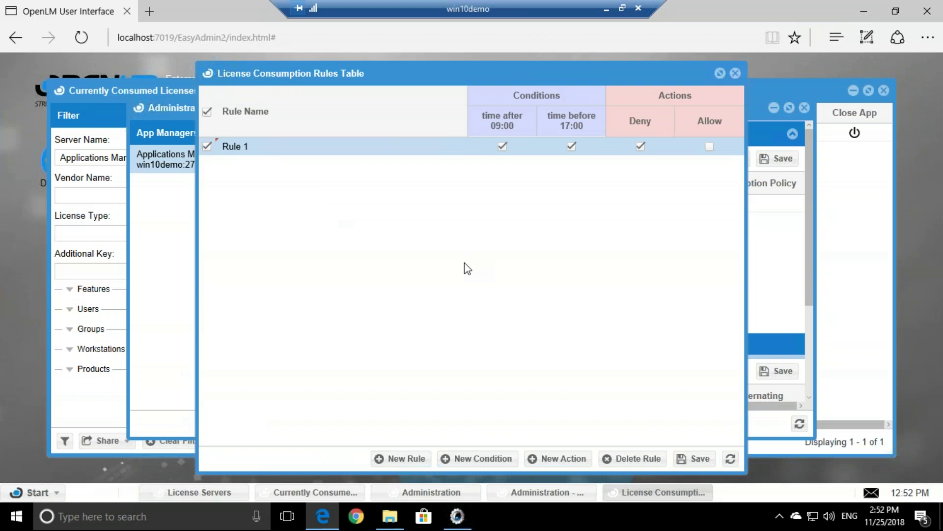
pyautogui.click(695, 458)
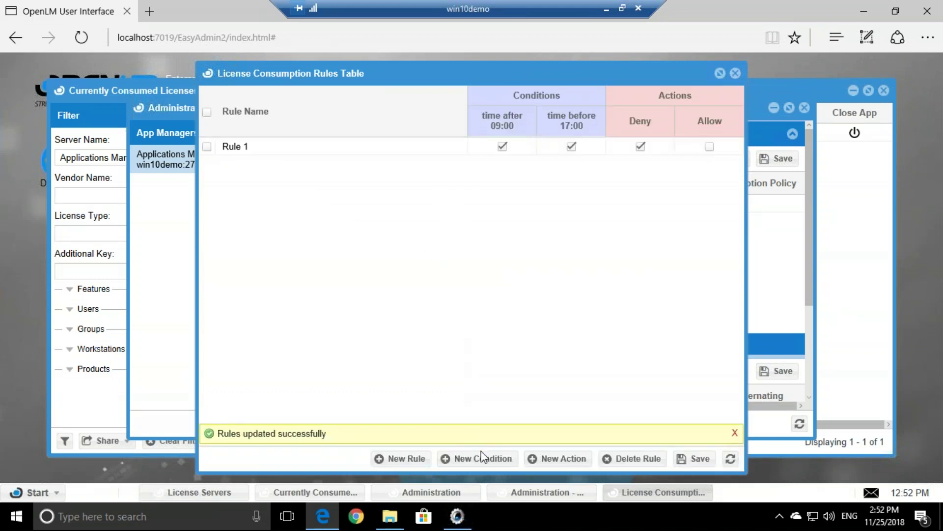
pyautogui.click(458, 463)
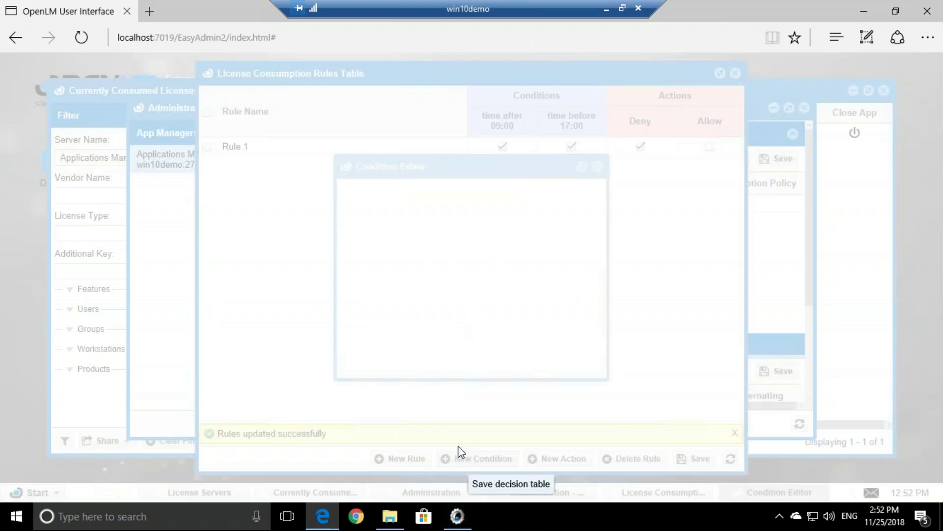
pyautogui.click(582, 234)
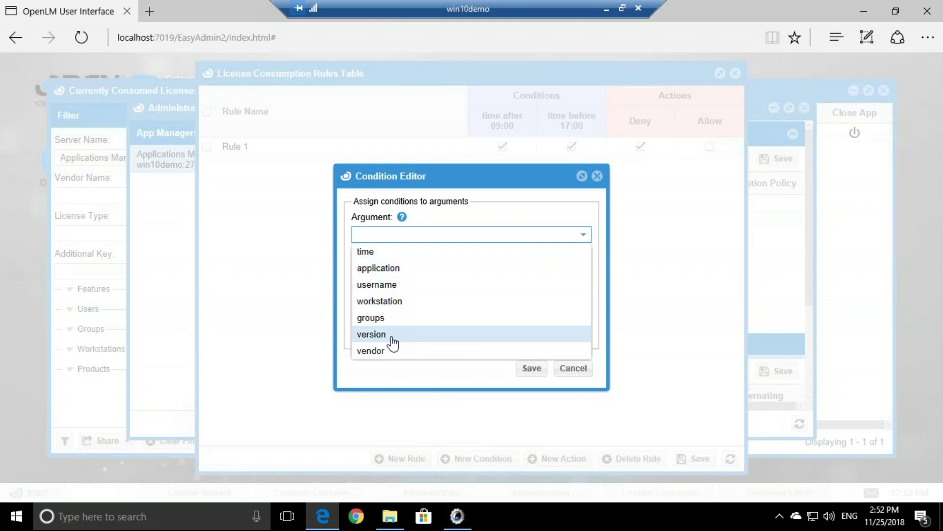
pyautogui.click(573, 369)
pyautogui.click(575, 369)
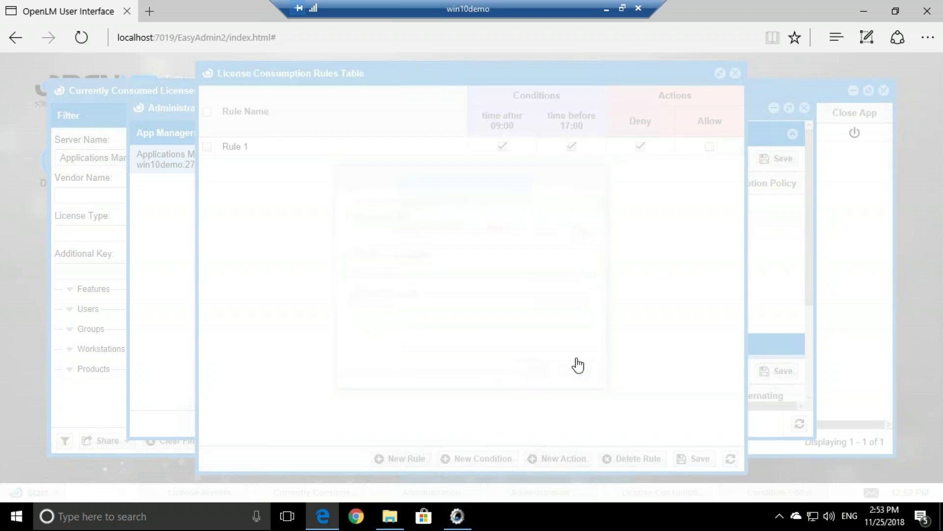